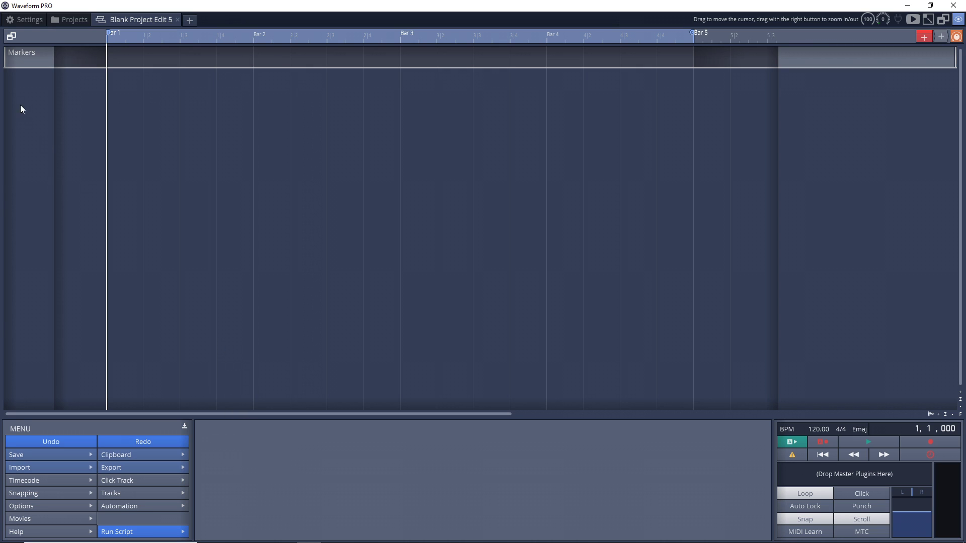
Step: Create Track 1, load the MT-PowerDrumKit instrument on it, and show its Mixer page
{"action": "right_click", "coordinate": [22, 91]}
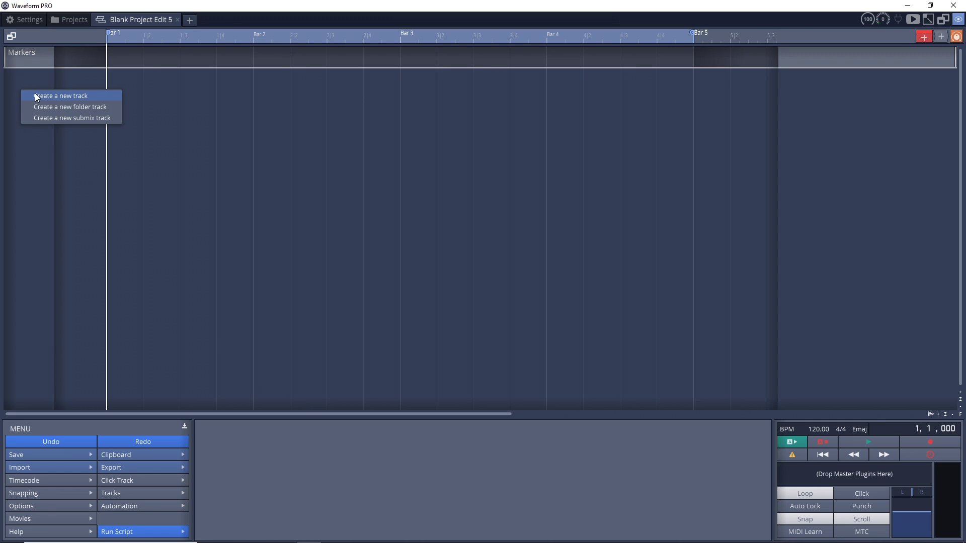
{"action": "left_click", "coordinate": [35, 93]}
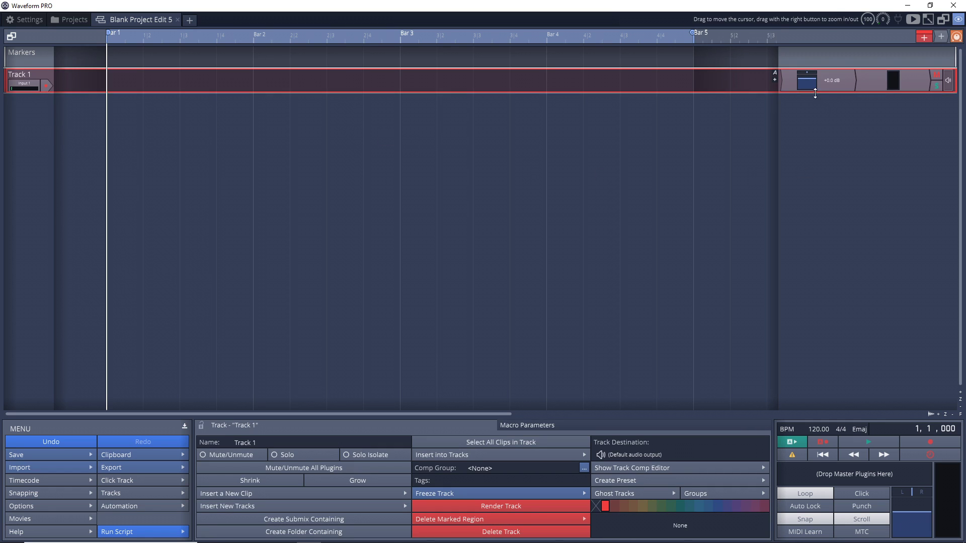
{"action": "right_click", "coordinate": [789, 87]}
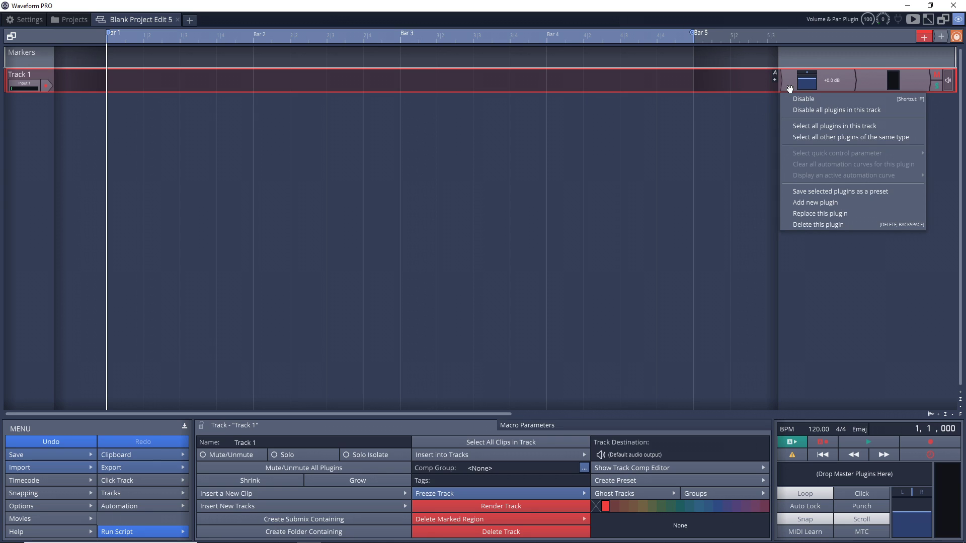
{"action": "left_click", "coordinate": [822, 202]}
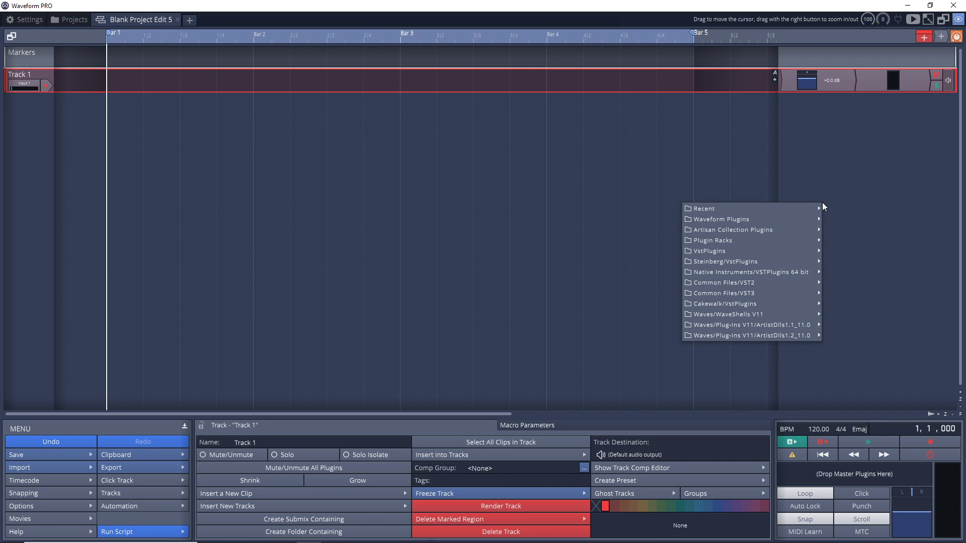
{"action": "mouse_move", "coordinate": [757, 251]}
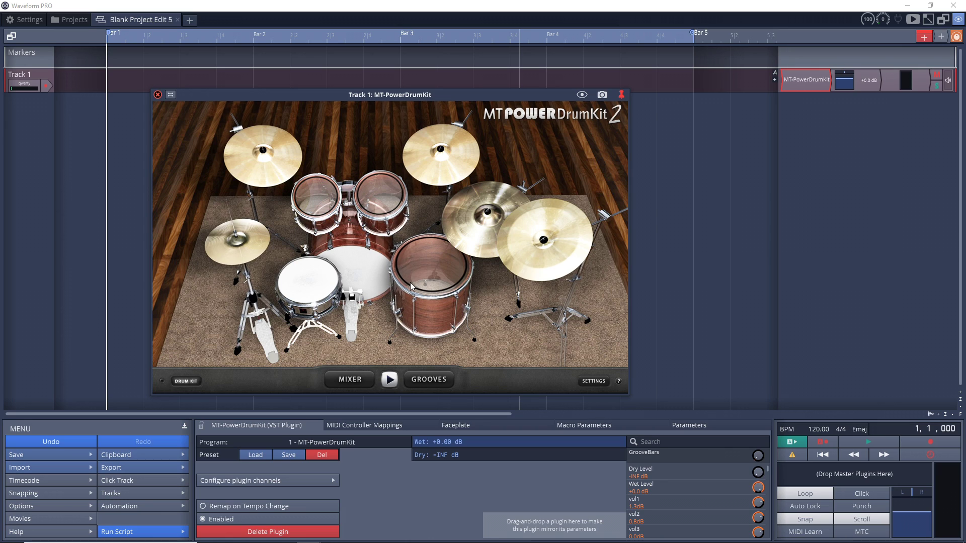
{"action": "left_click", "coordinate": [344, 384]}
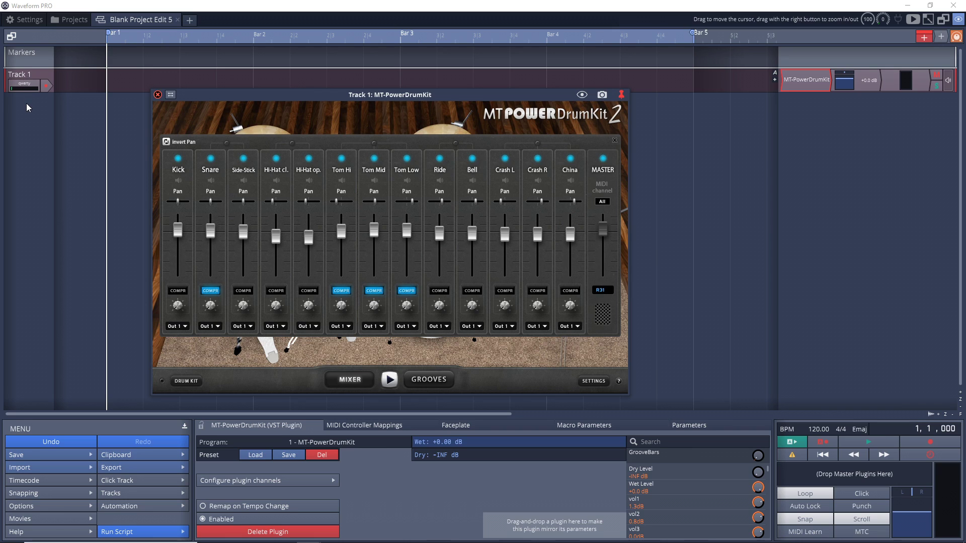
Step: Add a second track and delete it again, leaving only Track 1
{"action": "right_click", "coordinate": [29, 112]}
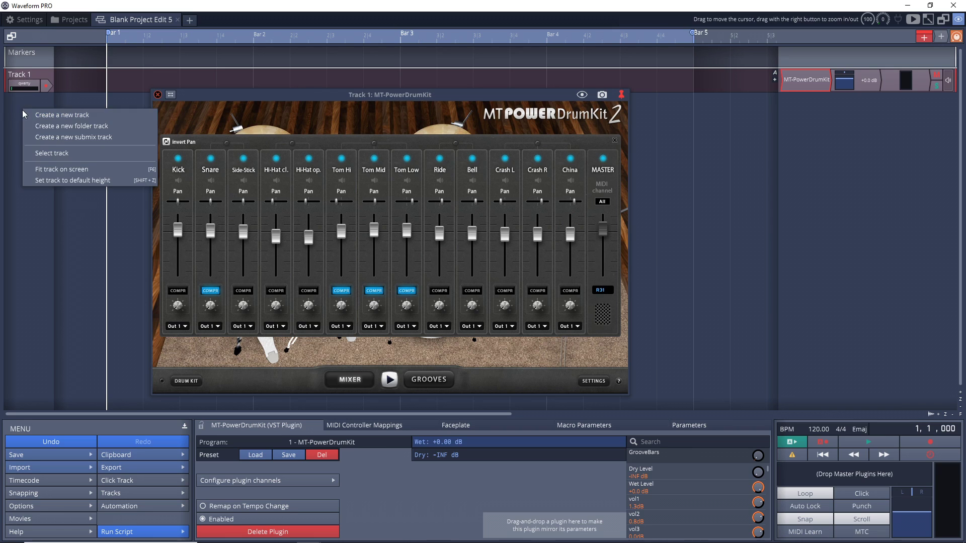
{"action": "left_click", "coordinate": [38, 114]}
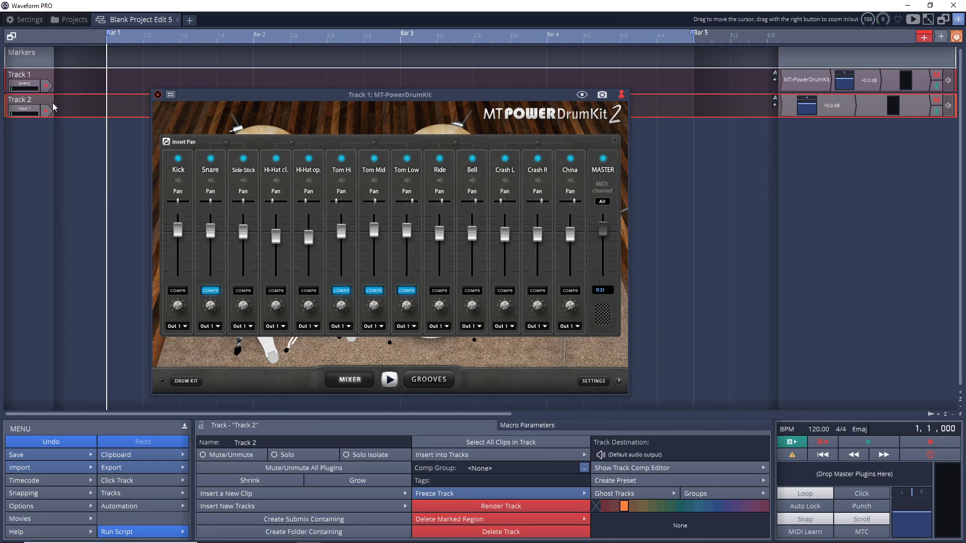
{"action": "key", "text": "Delete"}
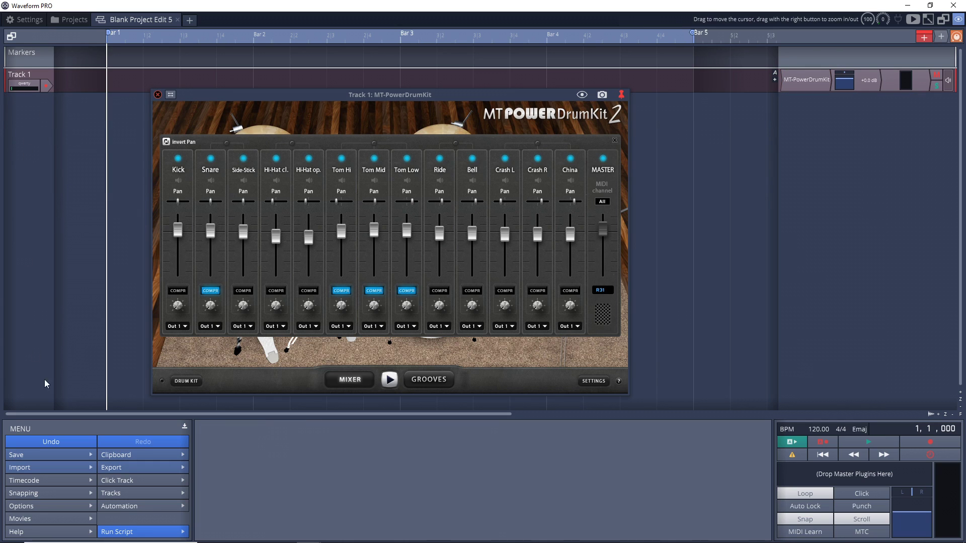
Step: Add six new empty tracks, Track 2 through Track 7, below the drum kit track
{"action": "left_click", "coordinate": [120, 493]}
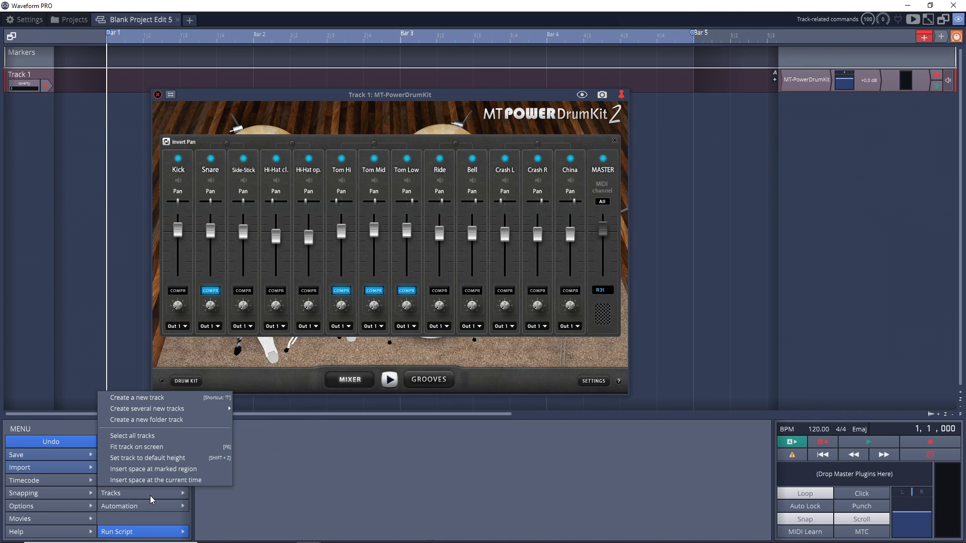
{"action": "mouse_move", "coordinate": [136, 409]}
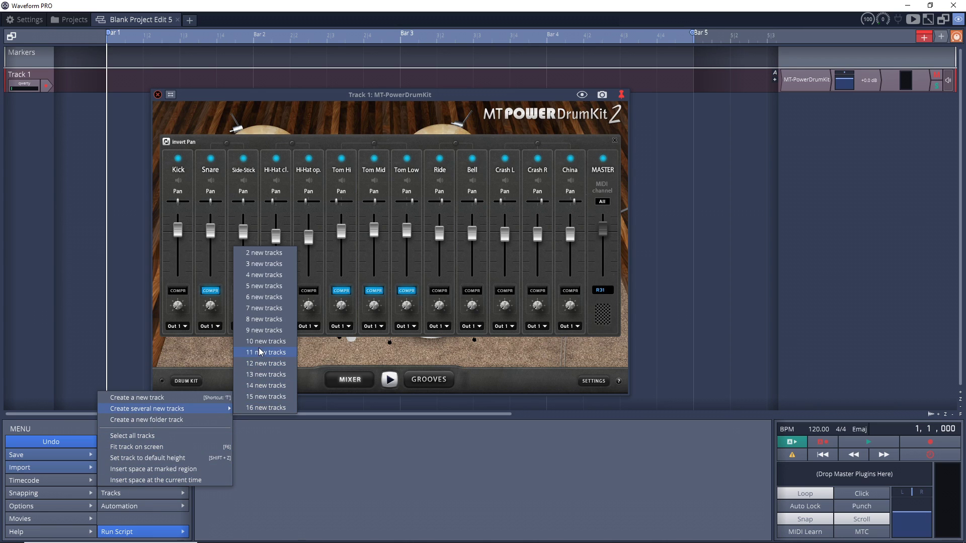
{"action": "left_click", "coordinate": [269, 298]}
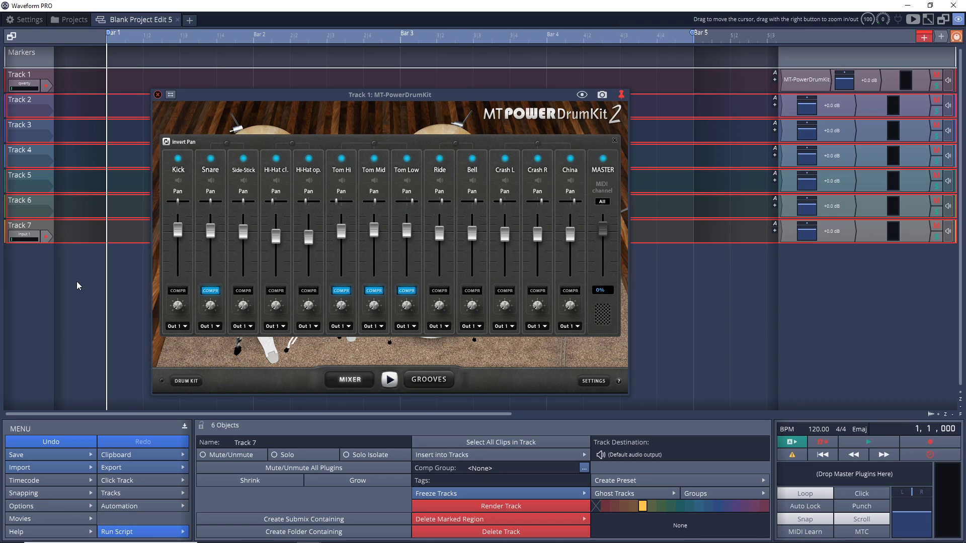
{"action": "left_click", "coordinate": [21, 76]}
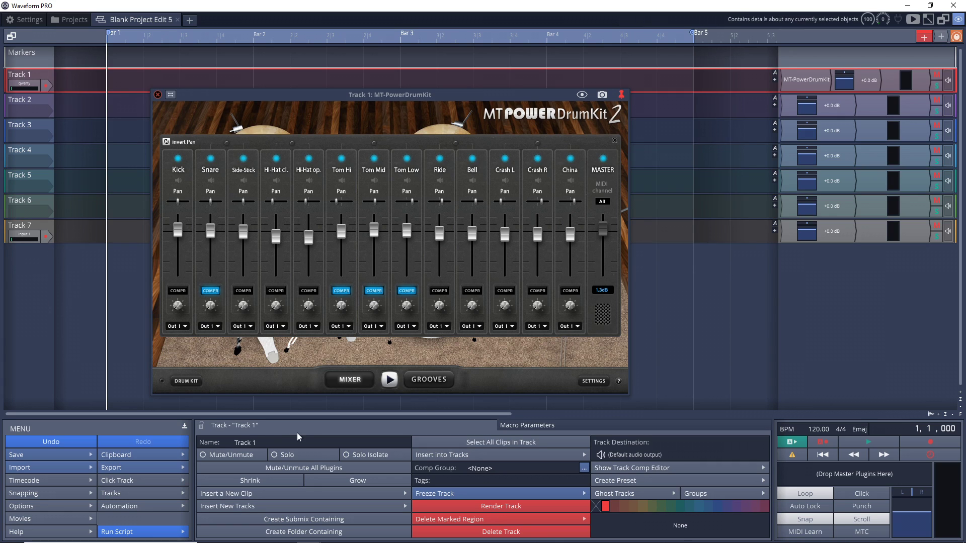
Step: Rename the first three tracks Kick, Snare and Toms
{"action": "left_click", "coordinate": [273, 443]}
{"action": "type", "text": "Kick"}
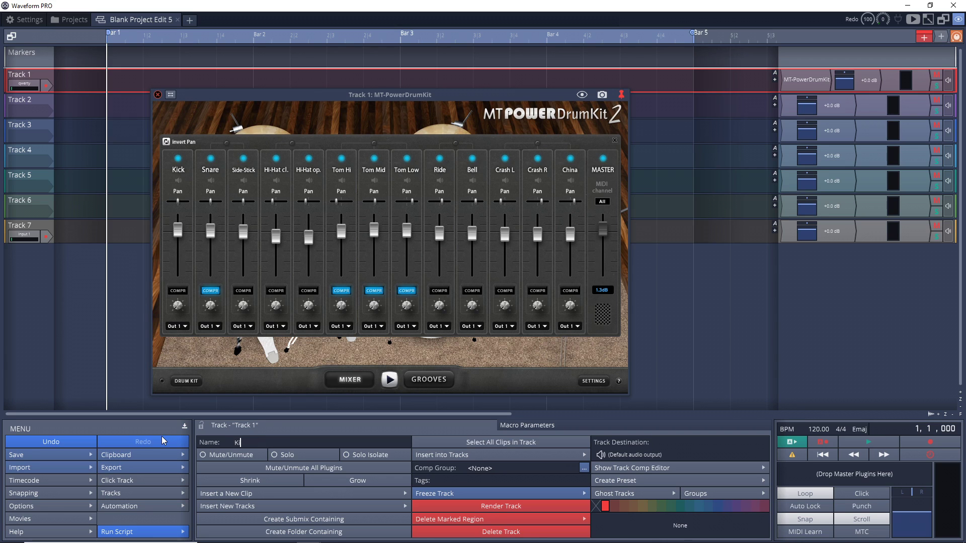
{"action": "key", "text": "Return"}
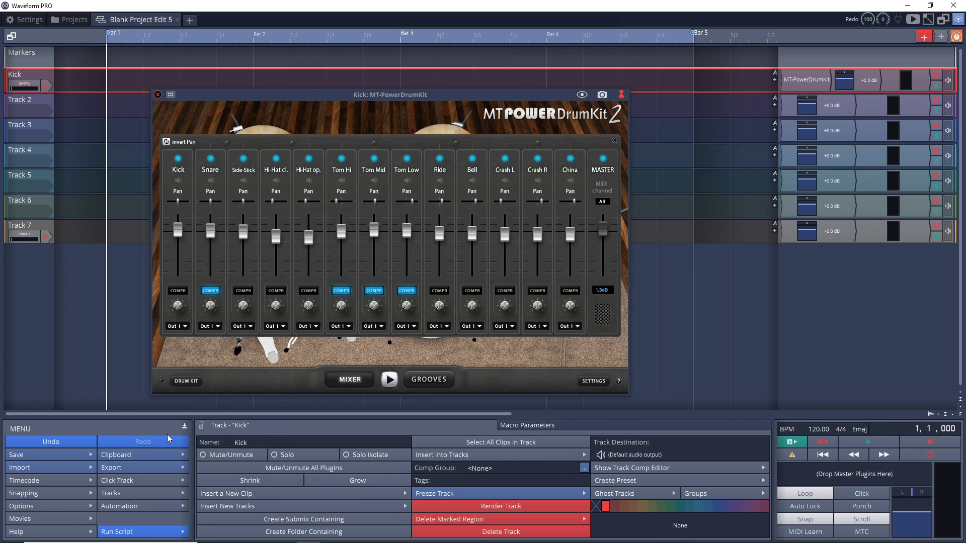
{"action": "left_click", "coordinate": [28, 106]}
{"action": "left_click", "coordinate": [241, 442]}
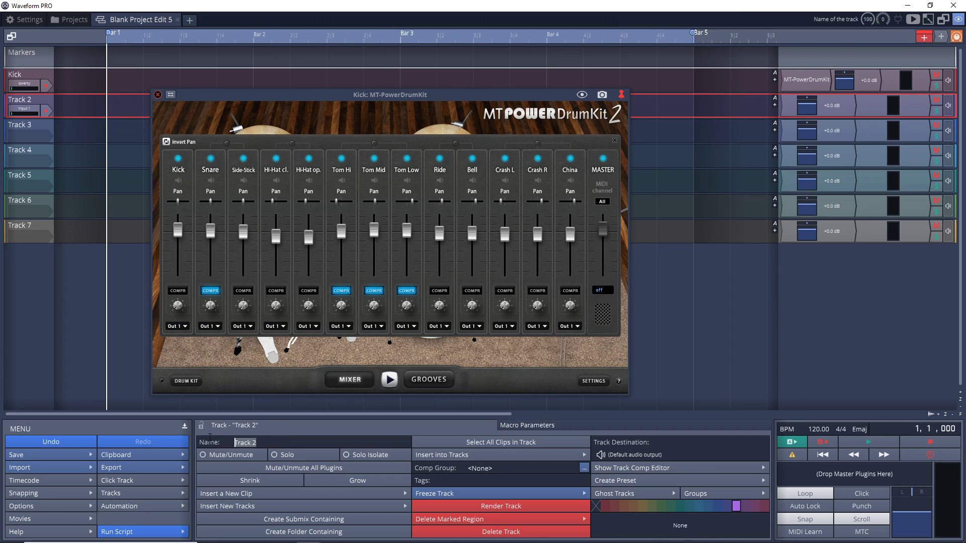
{"action": "type", "text": "Snare"}
{"action": "key", "text": "Return"}
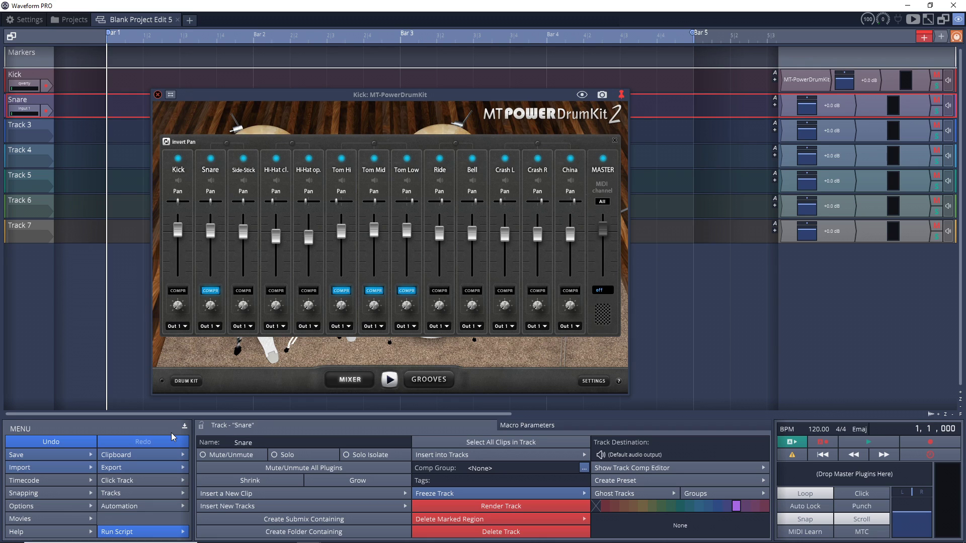
{"action": "left_click", "coordinate": [29, 125]}
{"action": "left_click", "coordinate": [241, 443]}
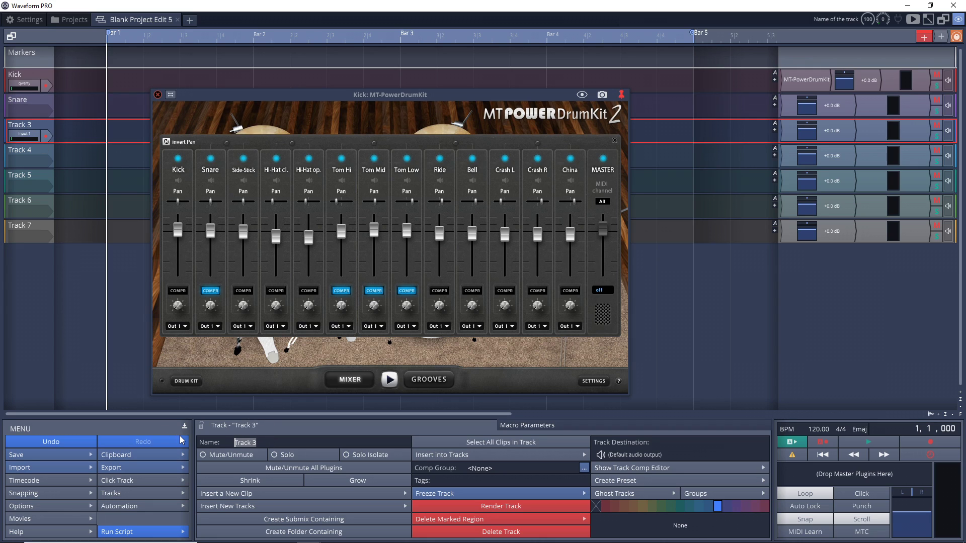
{"action": "type", "text": "Toms"}
{"action": "key", "text": "Return"}
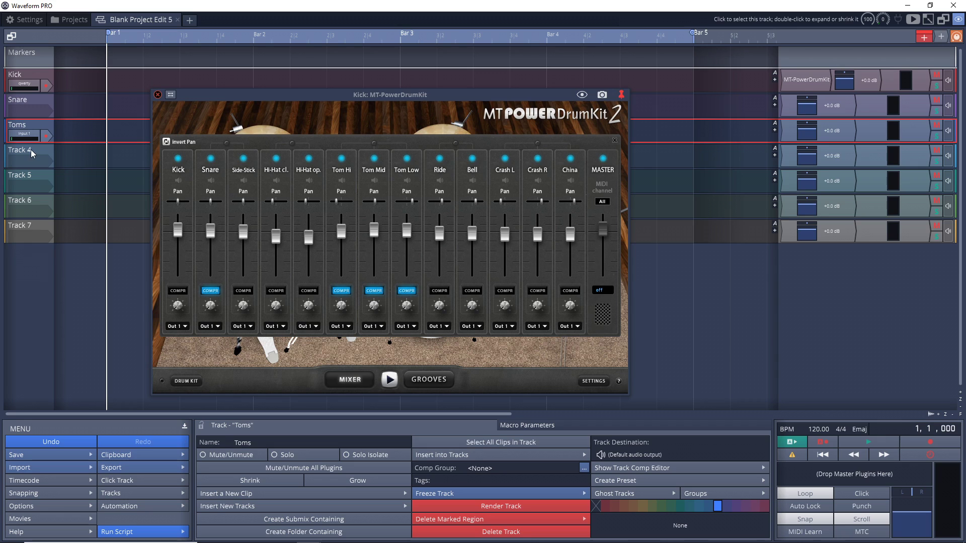
Step: Rename the remaining tracks Hihats, Ride, Crash and China
{"action": "left_click", "coordinate": [28, 151]}
{"action": "left_click", "coordinate": [268, 442]}
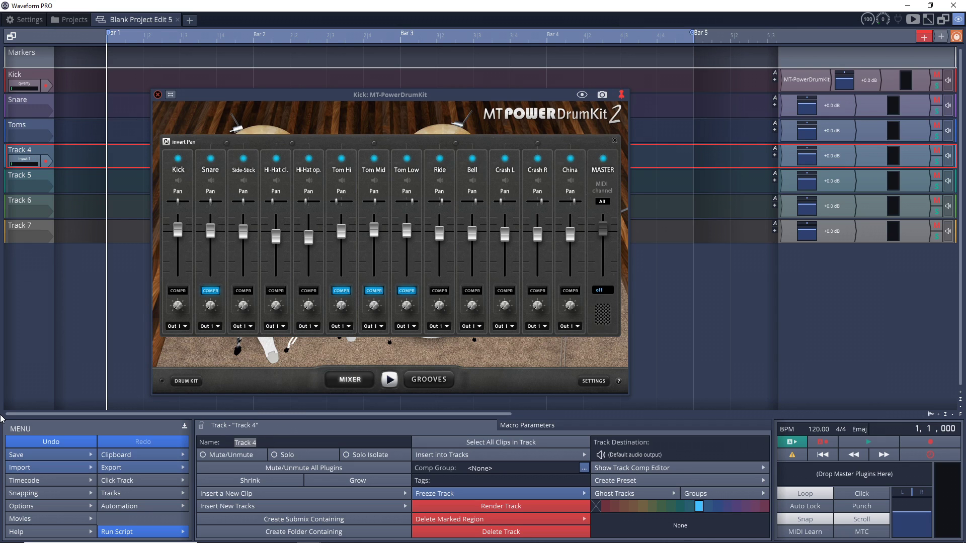
{"action": "type", "text": "Hihats"}
{"action": "key", "text": "Tab"}
{"action": "left_click", "coordinate": [269, 441]}
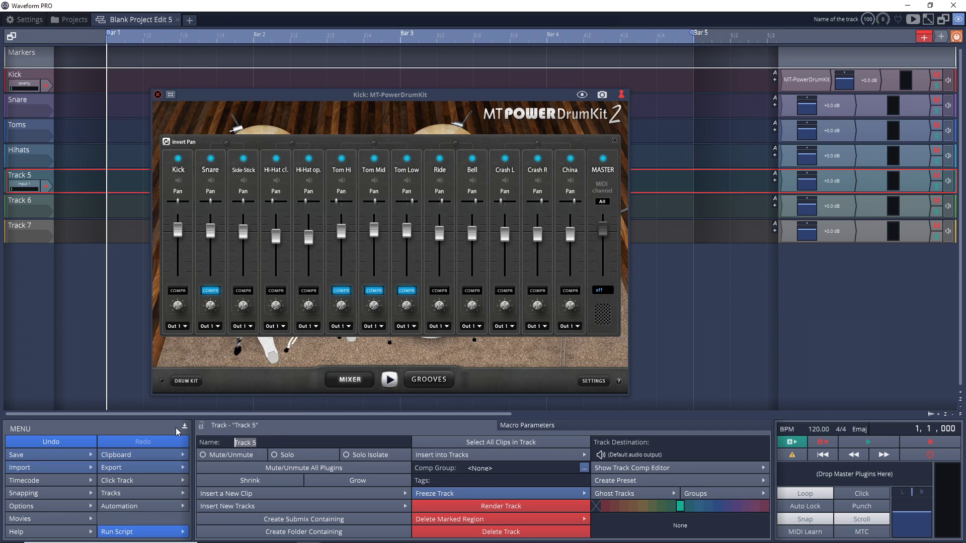
{"action": "type", "text": "Ride"}
{"action": "key", "text": "Tab"}
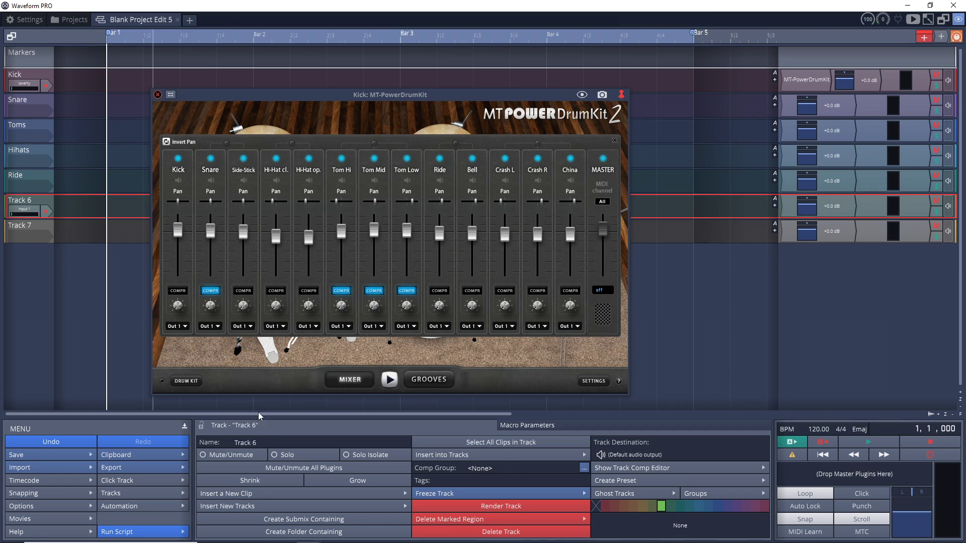
{"action": "type", "text": "Crash"}
{"action": "key", "text": "Return"}
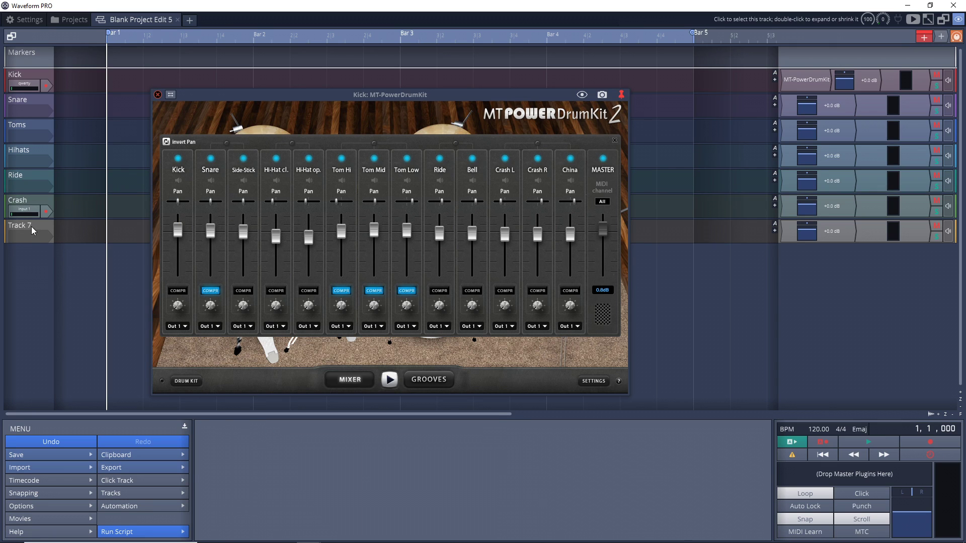
{"action": "left_click", "coordinate": [32, 231]}
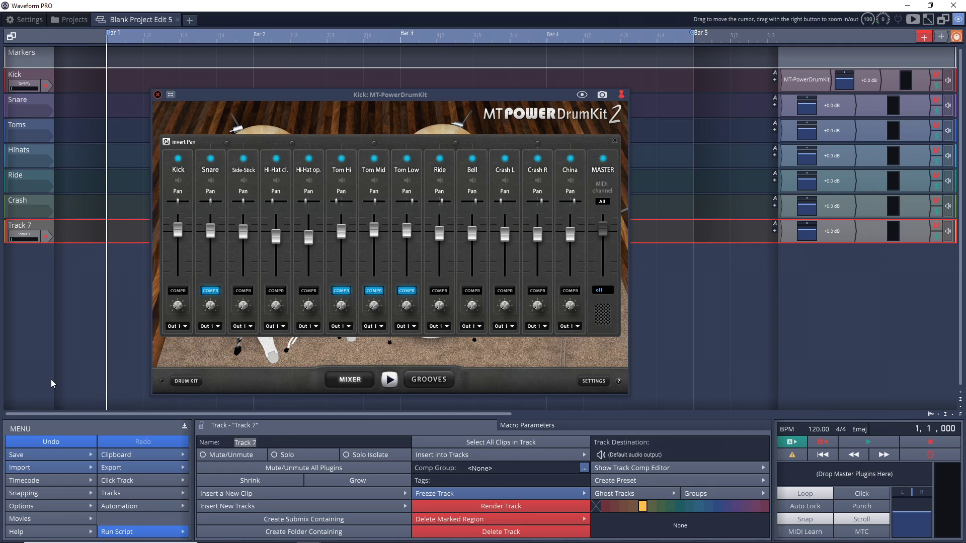
{"action": "type", "text": "China"}
{"action": "key", "text": "Return"}
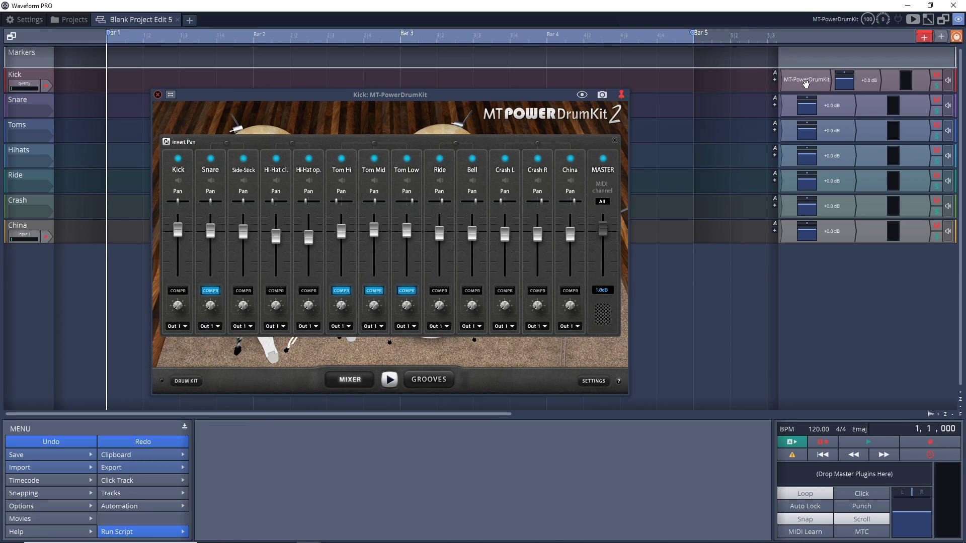
Step: Wrap the Kick track's MT-PowerDrumKit in a new rack shared by all seven tracks and reopen the kit
{"action": "left_click", "coordinate": [804, 82]}
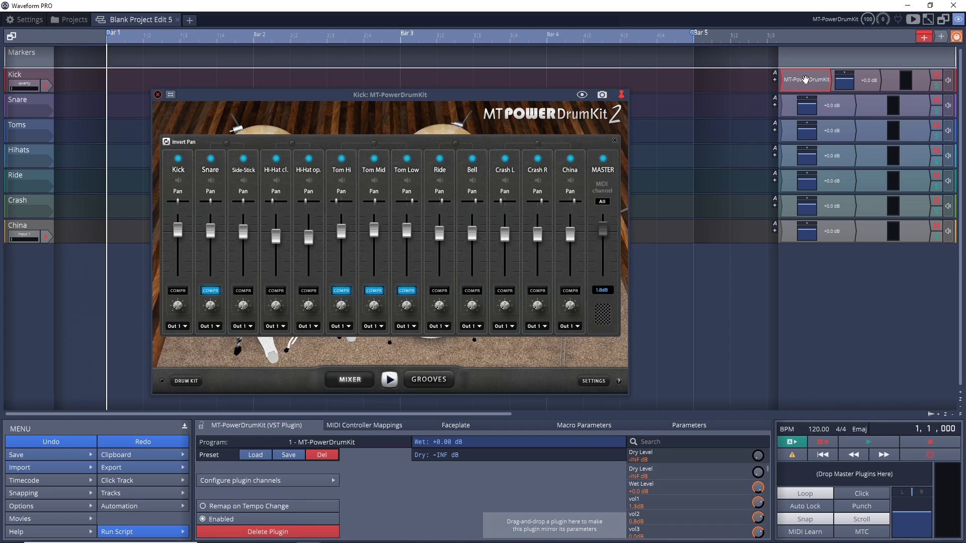
{"action": "right_click", "coordinate": [798, 83]}
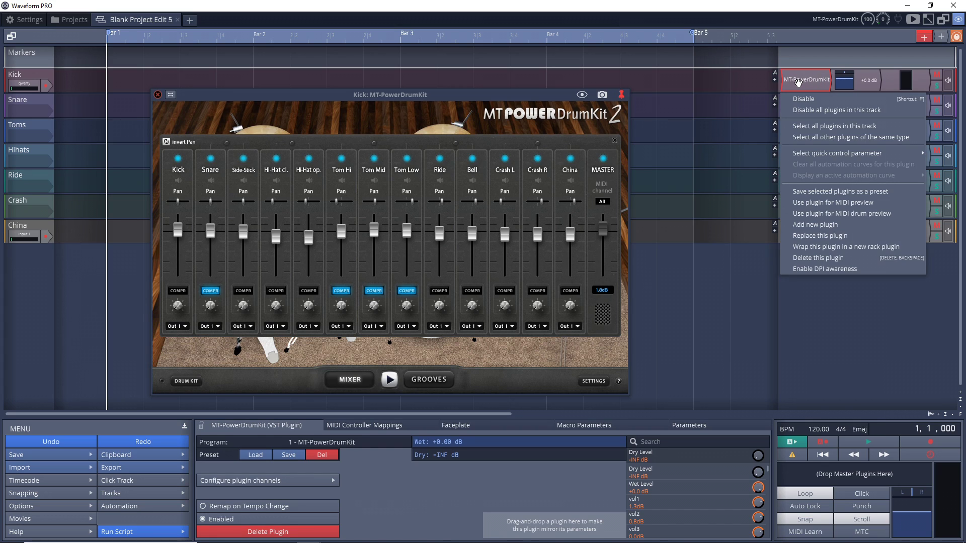
{"action": "left_click", "coordinate": [844, 248]}
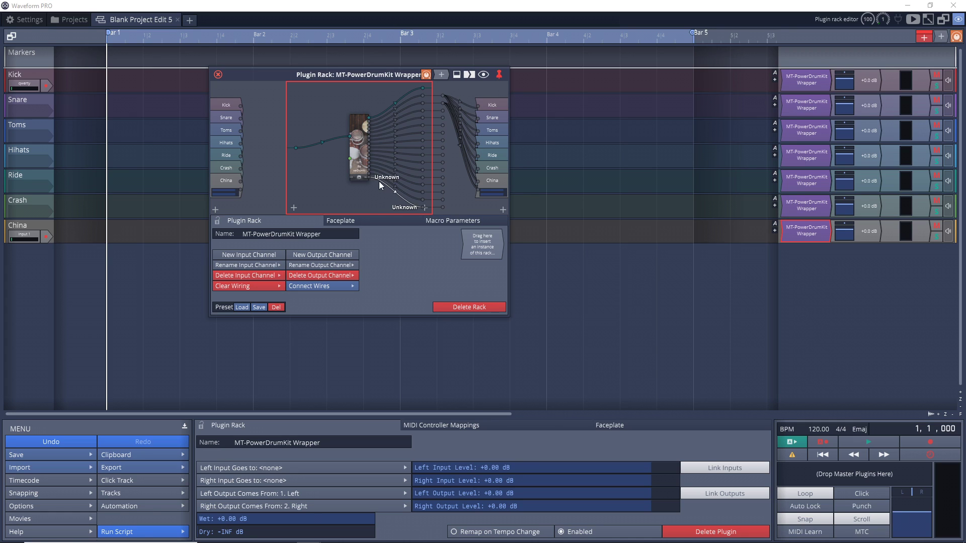
{"action": "double_click", "coordinate": [359, 153]}
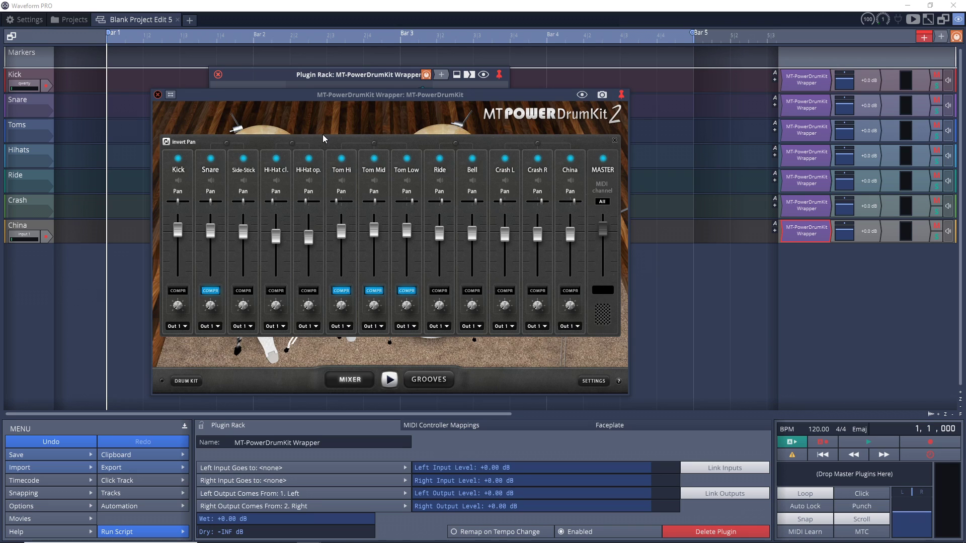
Step: Test the snare and other pieces in the drum kit view, then close the drum window
{"action": "left_click", "coordinate": [178, 380]}
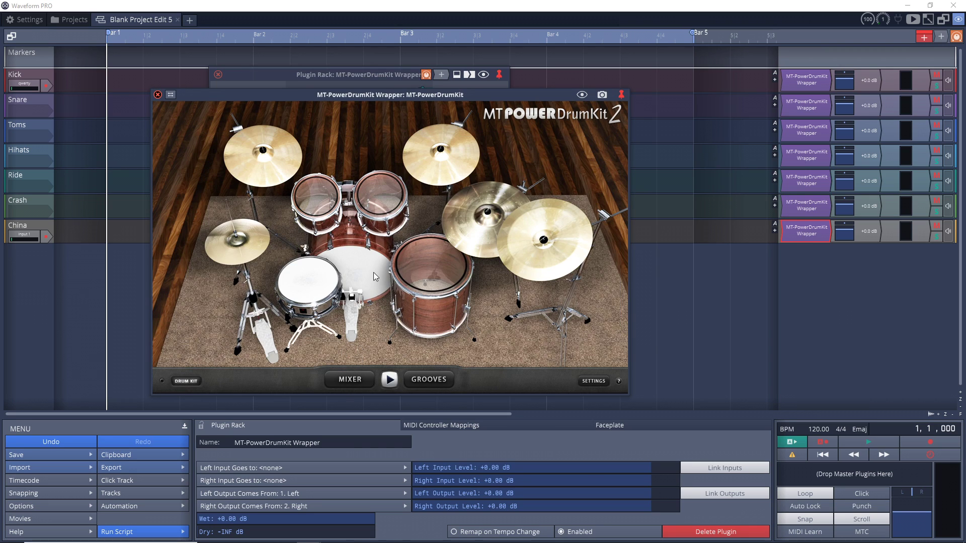
{"action": "left_click", "coordinate": [306, 285]}
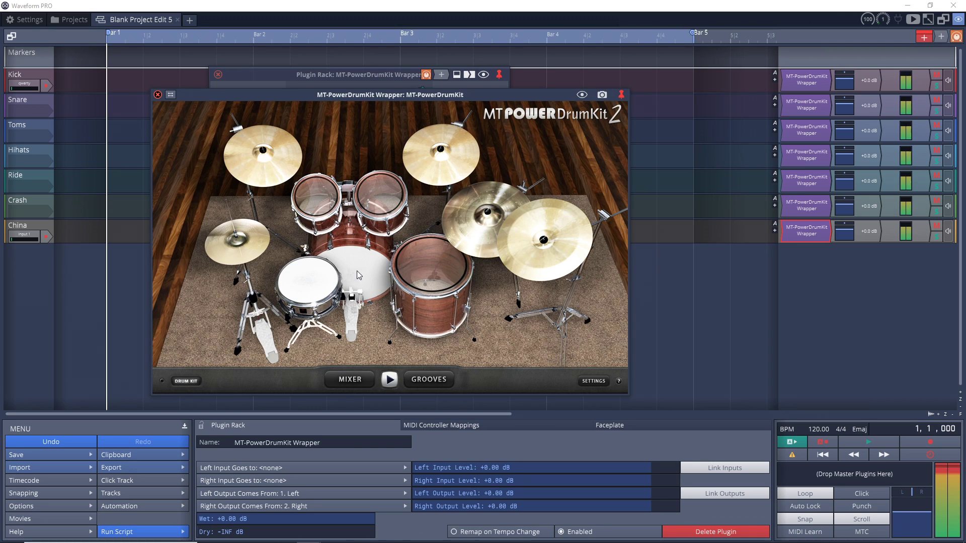
{"action": "left_click", "coordinate": [306, 286]}
{"action": "left_click", "coordinate": [306, 287]}
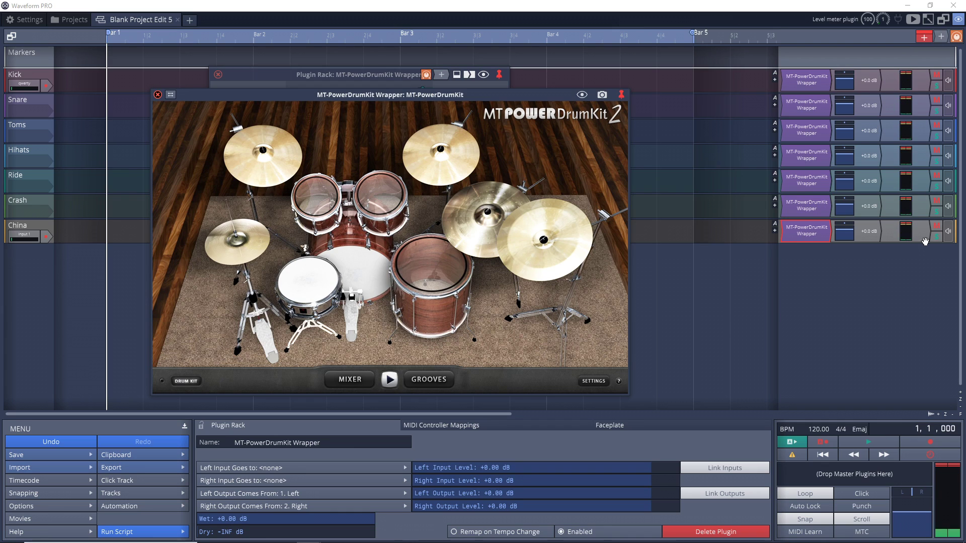
{"action": "left_click", "coordinate": [357, 258]}
{"action": "left_click", "coordinate": [312, 206]}
{"action": "left_click", "coordinate": [458, 176]}
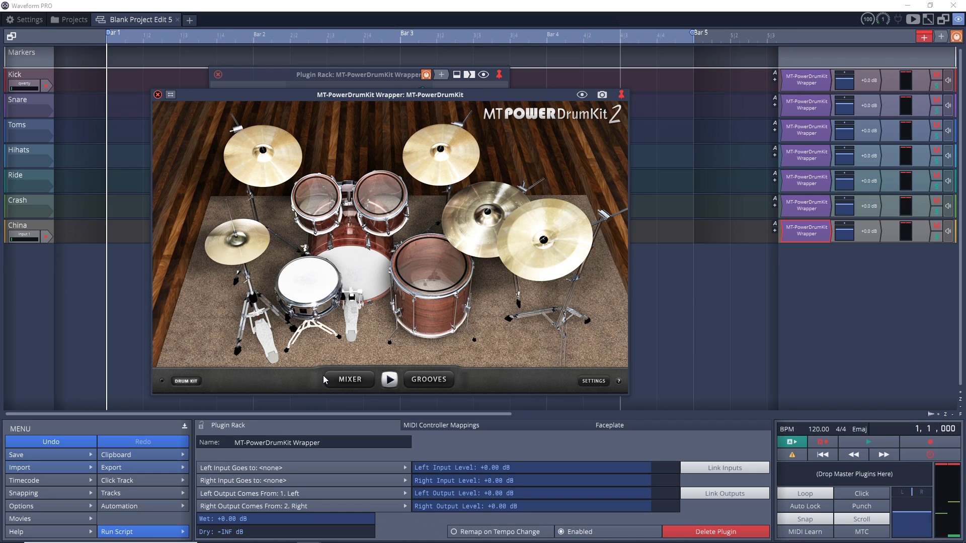
{"action": "left_click", "coordinate": [253, 217]}
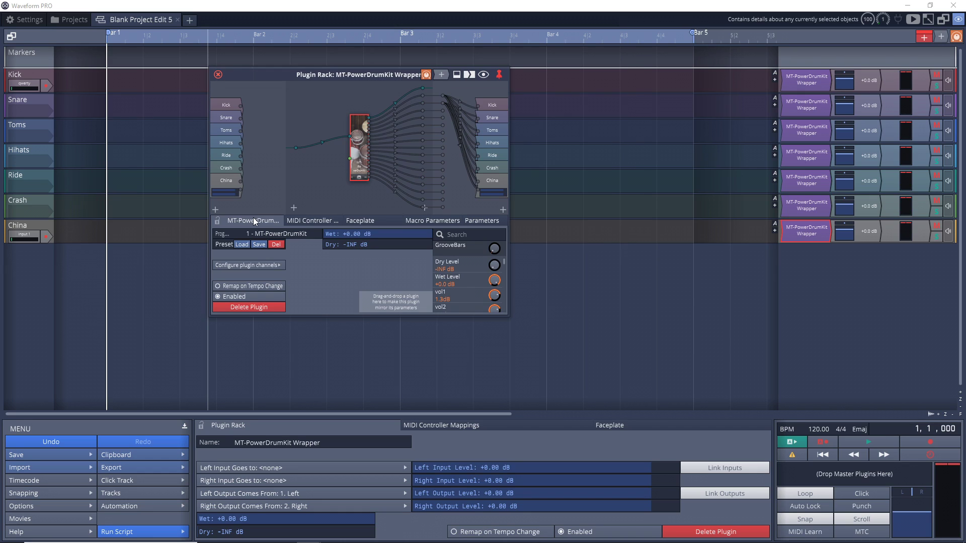
Step: Clear all rack output wiring and reconnect the drum kit outputs sequentially to the track channels
{"action": "left_click", "coordinate": [313, 242]}
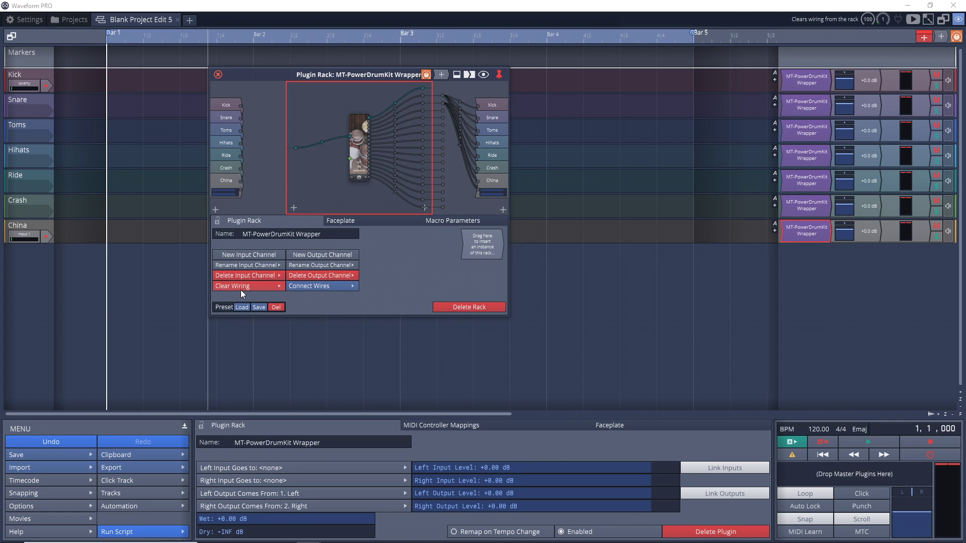
{"action": "left_click", "coordinate": [270, 286]}
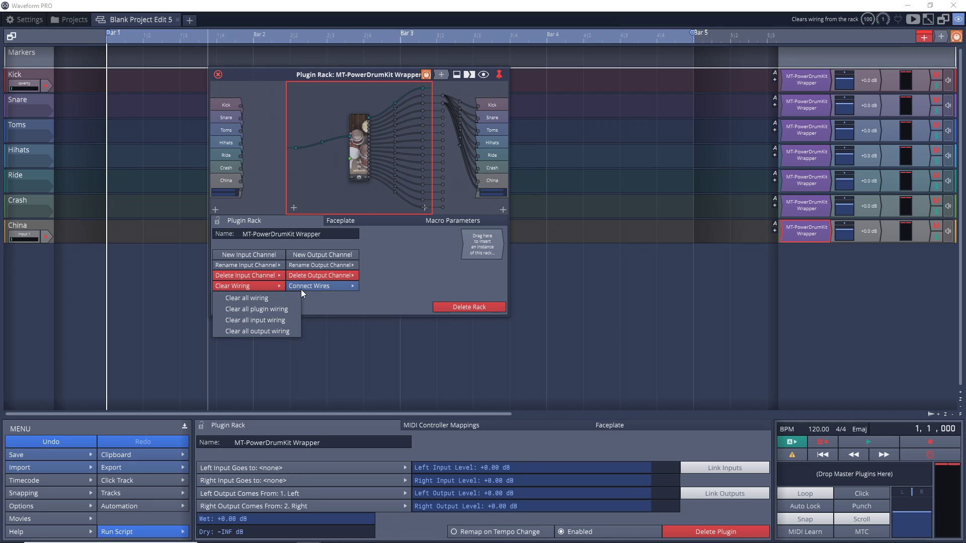
{"action": "left_click", "coordinate": [265, 328]}
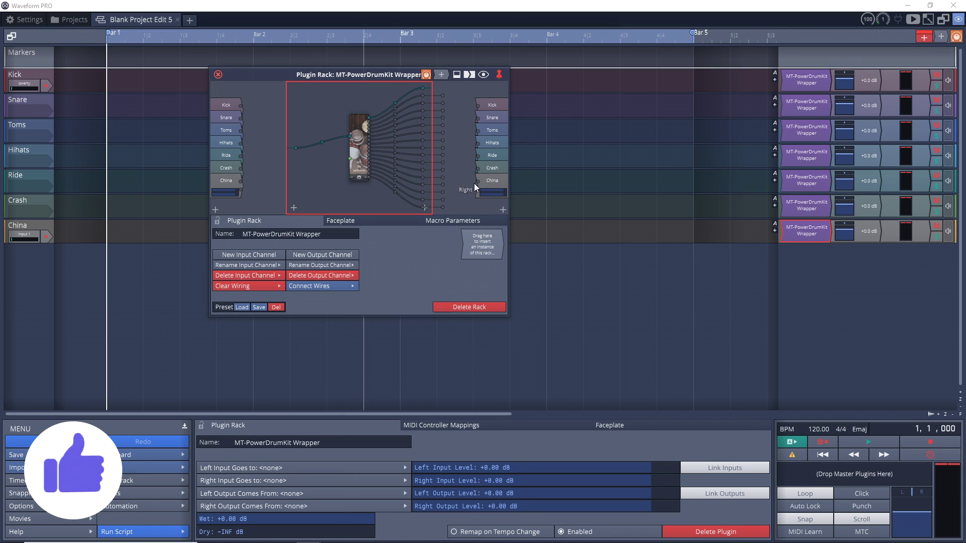
{"action": "left_click", "coordinate": [317, 286]}
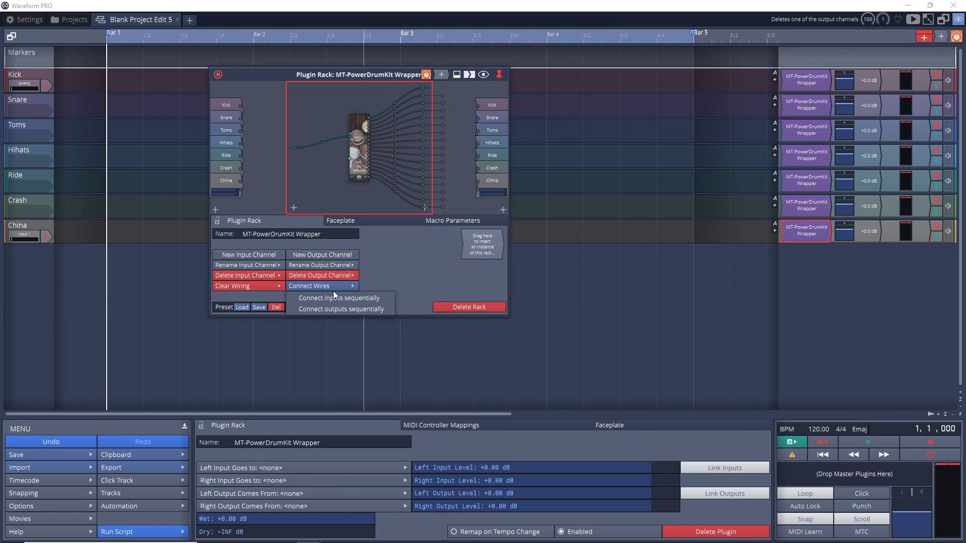
{"action": "left_click", "coordinate": [364, 309]}
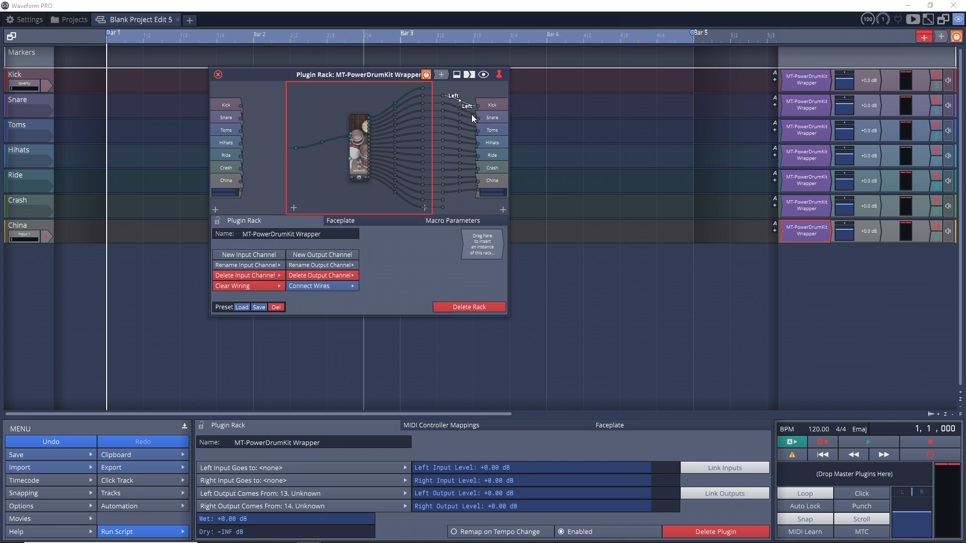
{"action": "left_click_drag", "start_coordinate": [422, 207], "coordinate": [357, 155]}
Step: Reopen the drum kit window and hit the bass drum to check the Kick track
{"action": "double_click", "coordinate": [358, 159]}
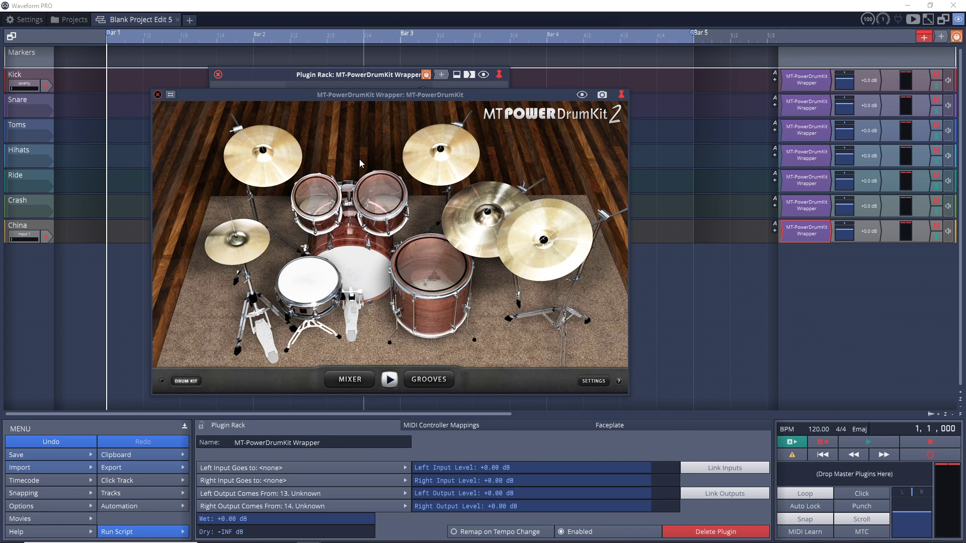
{"action": "left_click", "coordinate": [361, 269]}
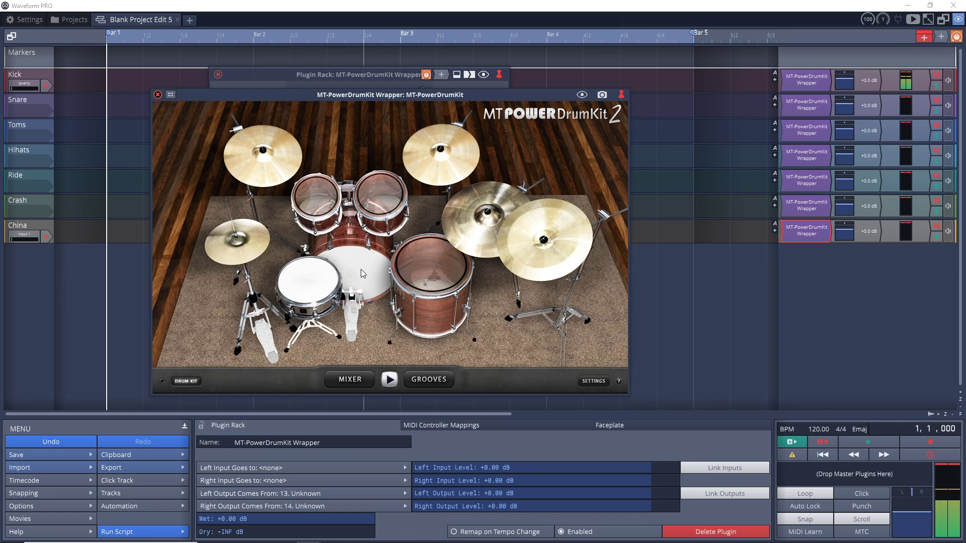
{"action": "left_click", "coordinate": [365, 267]}
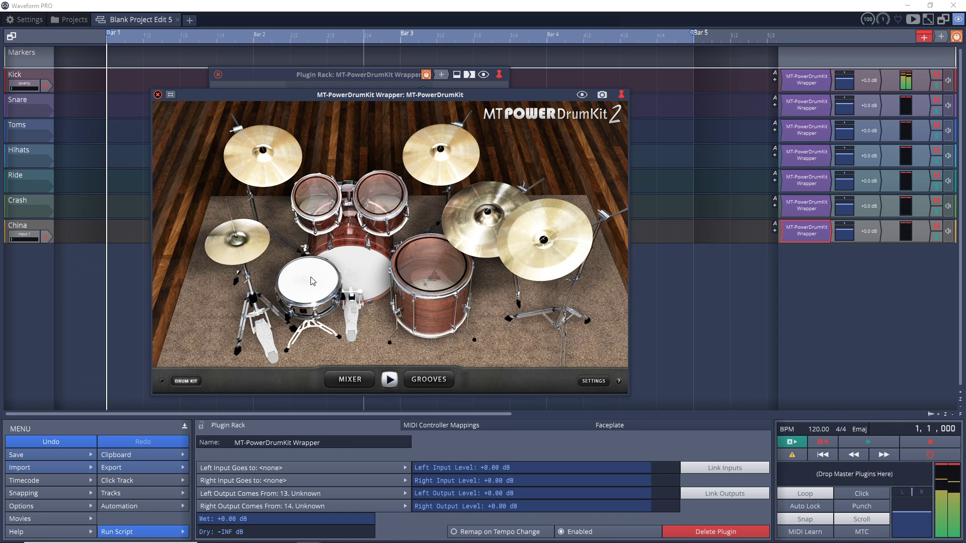
{"action": "left_click", "coordinate": [386, 195]}
{"action": "left_click", "coordinate": [305, 198]}
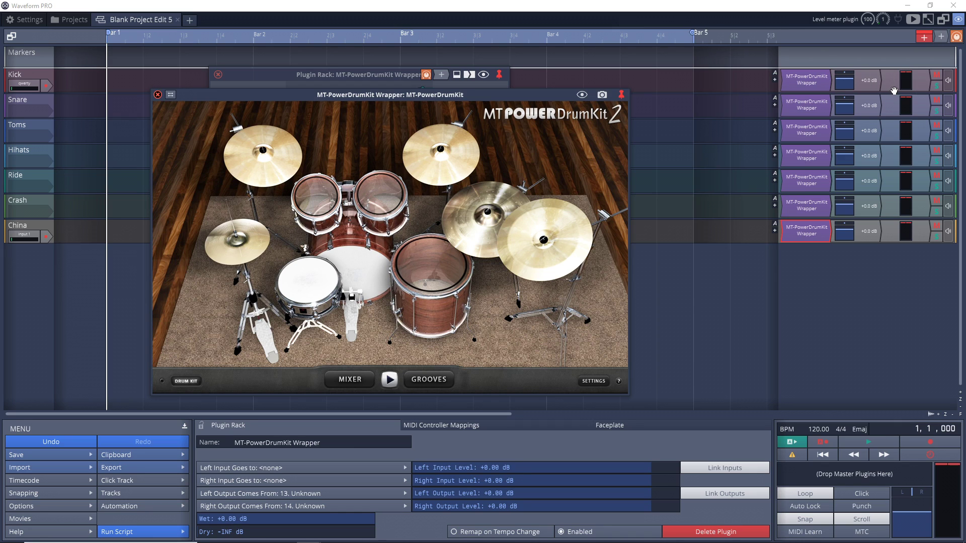
Step: In the kit mixer, route Snare to Out 2, both hi-hats to Out 4, and the toms to Out 3
{"action": "left_click", "coordinate": [351, 381]}
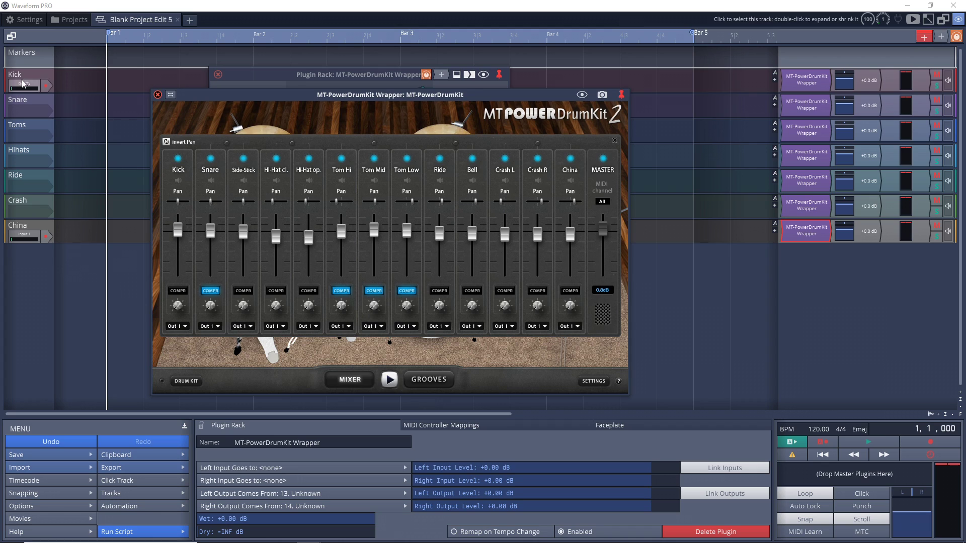
{"action": "left_click", "coordinate": [217, 327]}
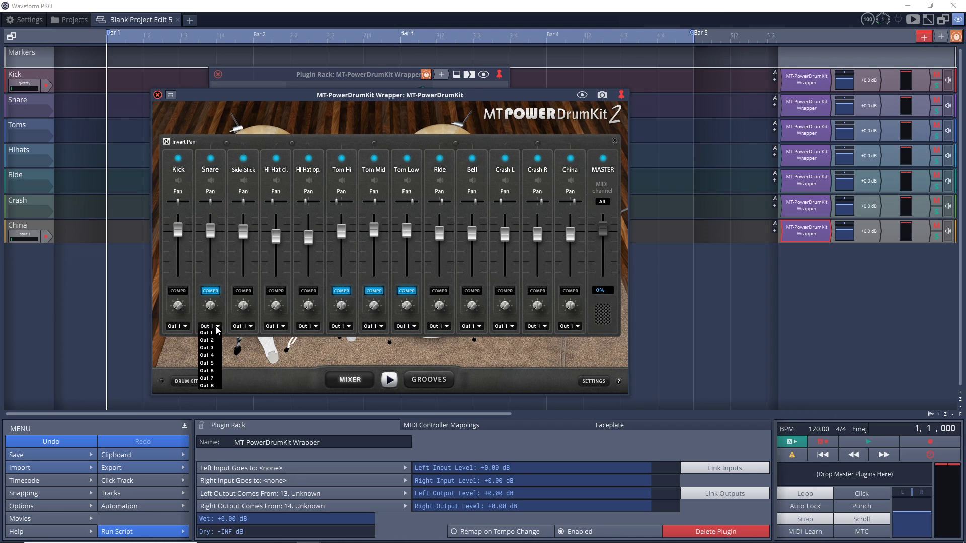
{"action": "left_click", "coordinate": [217, 343]}
{"action": "left_click", "coordinate": [282, 326]}
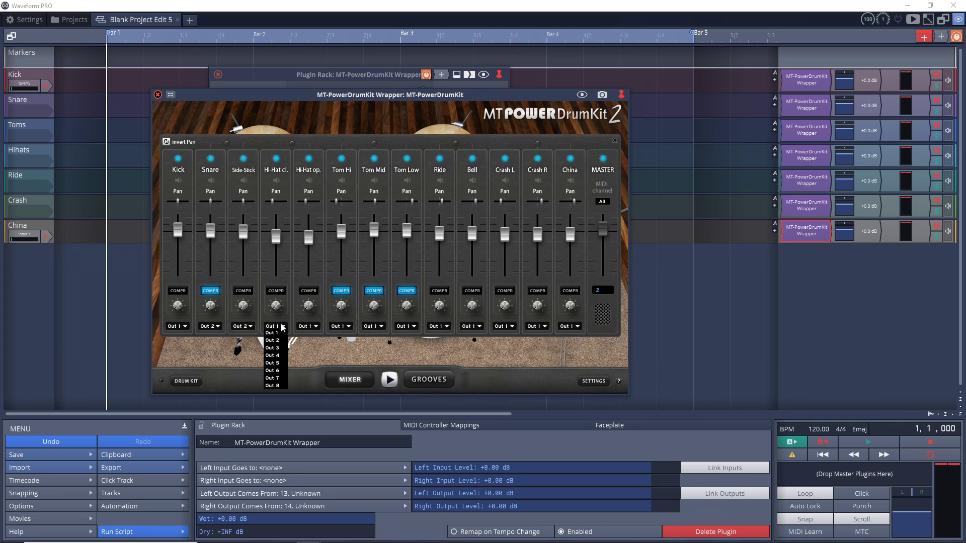
{"action": "left_click", "coordinate": [283, 357]}
{"action": "left_click", "coordinate": [316, 327]}
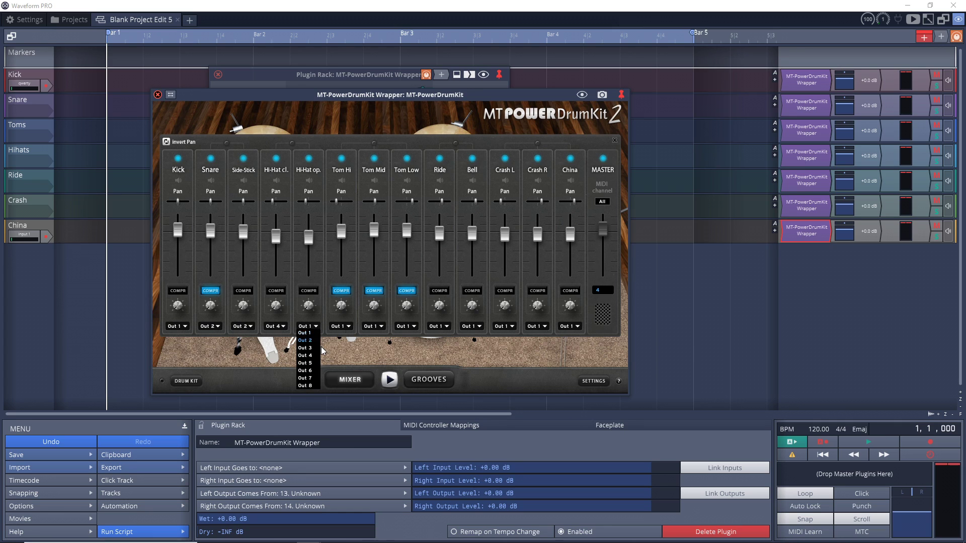
{"action": "left_click", "coordinate": [323, 355]}
{"action": "left_click", "coordinate": [349, 328]}
{"action": "left_click", "coordinate": [347, 351]}
{"action": "left_click", "coordinate": [380, 327]}
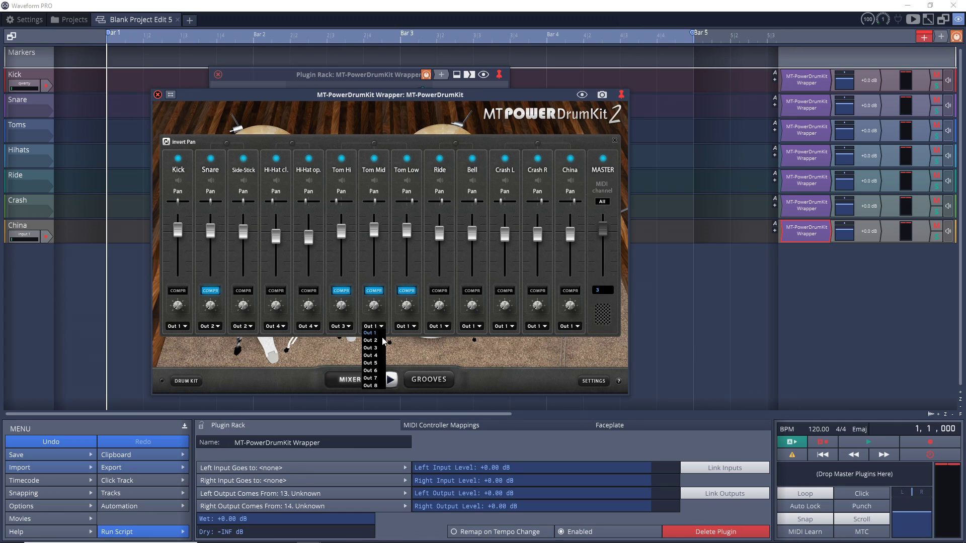
{"action": "left_click", "coordinate": [382, 347]}
Step: Route Ride to Out 5, Crash L to Out 6 and China to Out 7
{"action": "left_click", "coordinate": [444, 327]}
{"action": "left_click", "coordinate": [436, 363]}
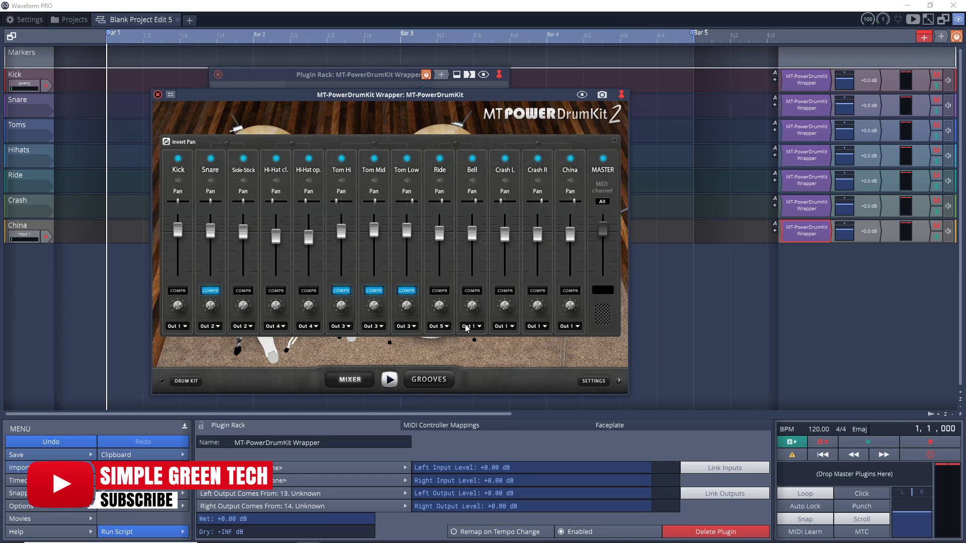
{"action": "left_click", "coordinate": [505, 327]}
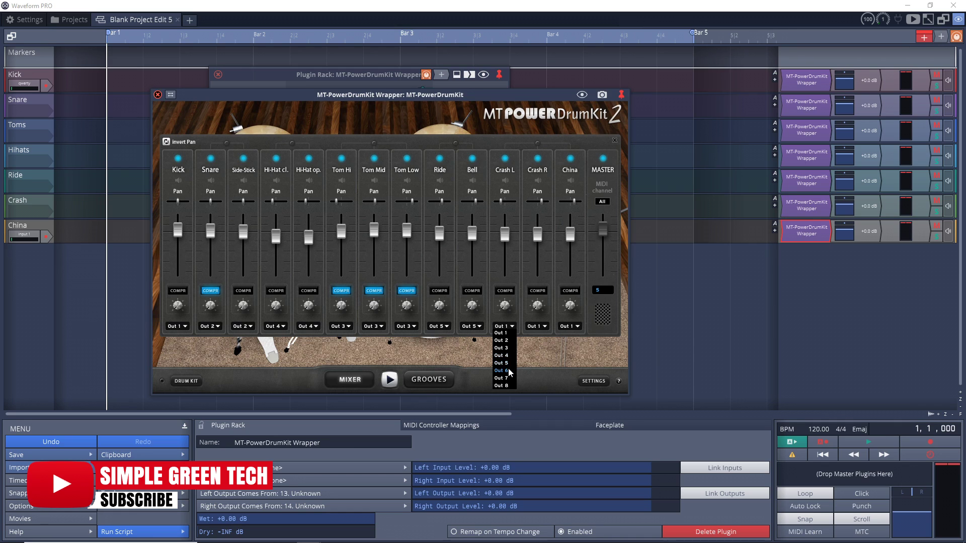
{"action": "left_click", "coordinate": [508, 371]}
{"action": "left_click", "coordinate": [575, 329]}
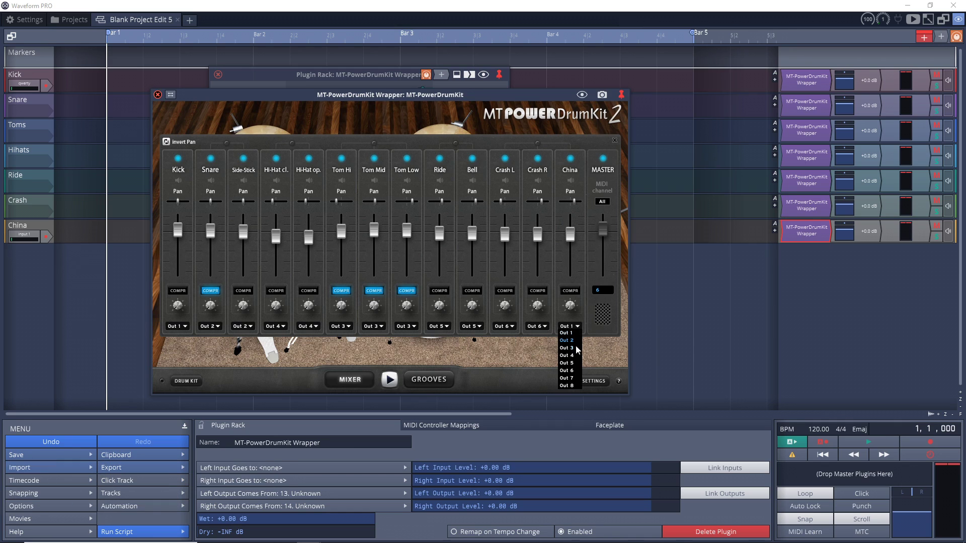
{"action": "left_click", "coordinate": [571, 379]}
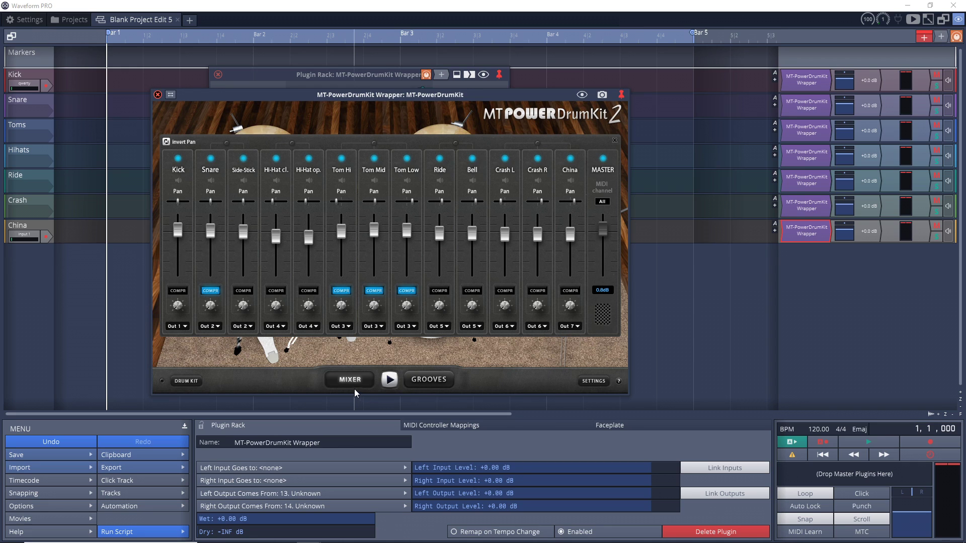
{"action": "left_click", "coordinate": [194, 384]}
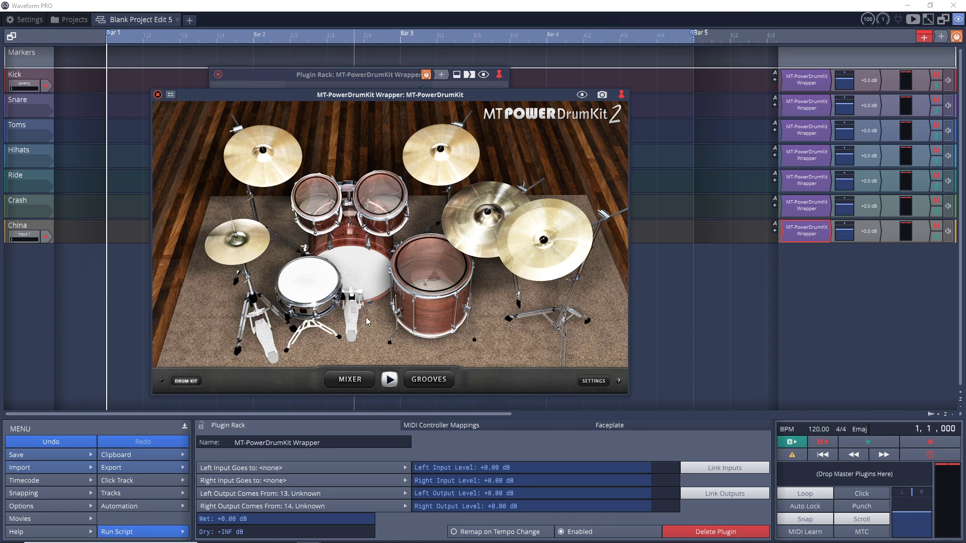
{"action": "left_click", "coordinate": [367, 280]}
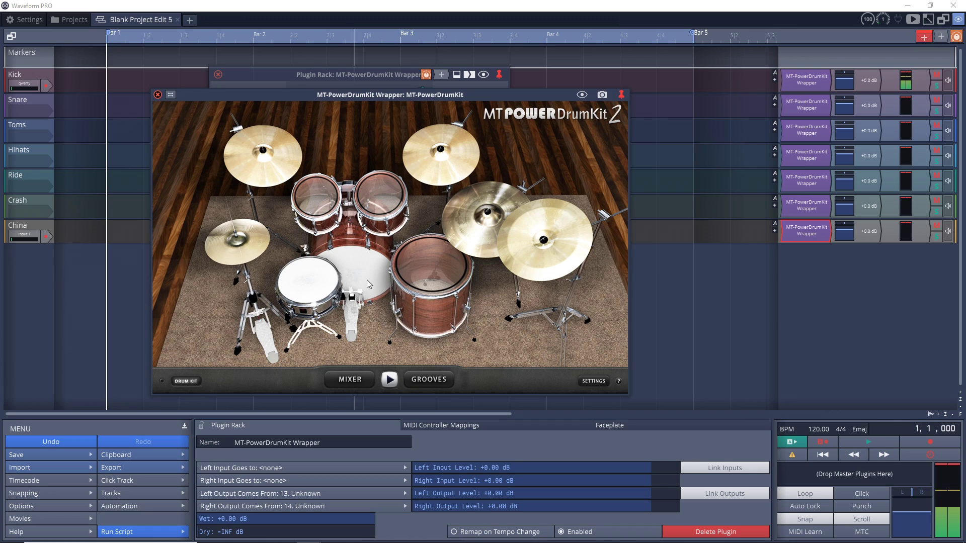
{"action": "left_click", "coordinate": [305, 284]}
{"action": "left_click", "coordinate": [366, 277]}
{"action": "left_click", "coordinate": [366, 277]}
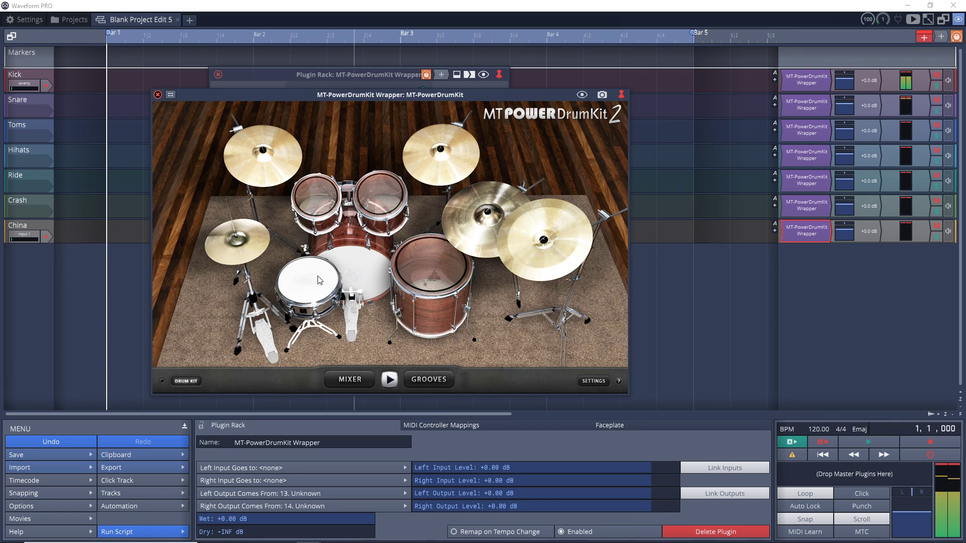
{"action": "left_click", "coordinate": [300, 280]}
{"action": "left_click", "coordinate": [300, 282]}
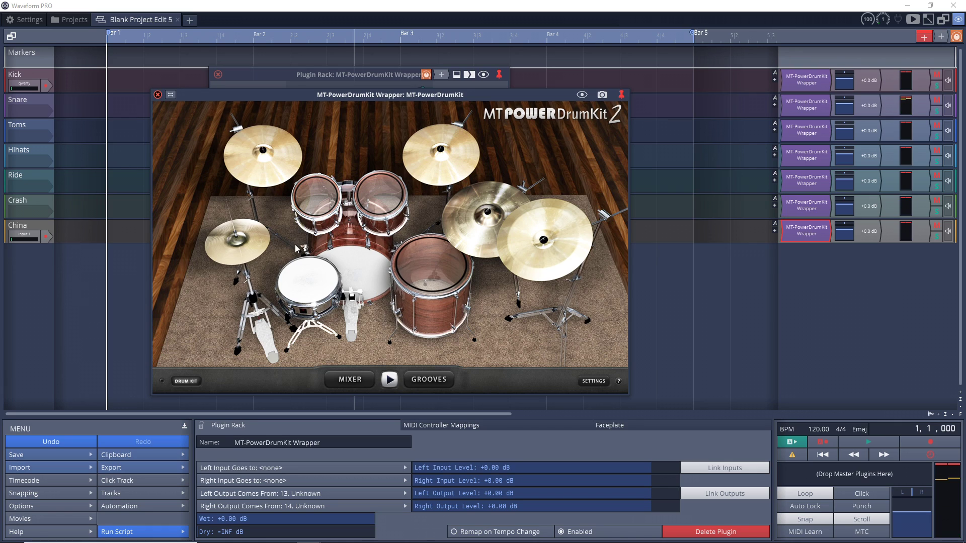
{"action": "left_click", "coordinate": [255, 243]}
{"action": "left_click", "coordinate": [328, 207]}
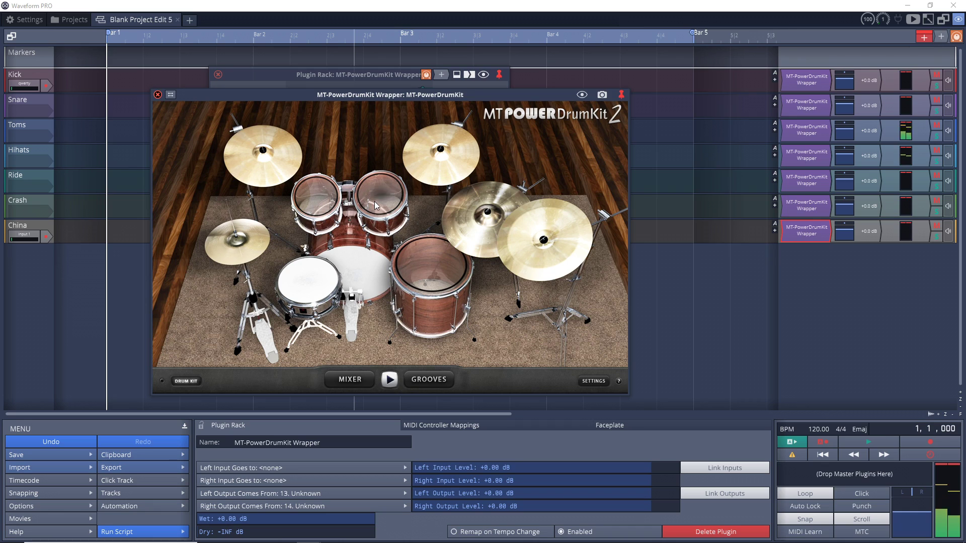
{"action": "left_click", "coordinate": [272, 165]}
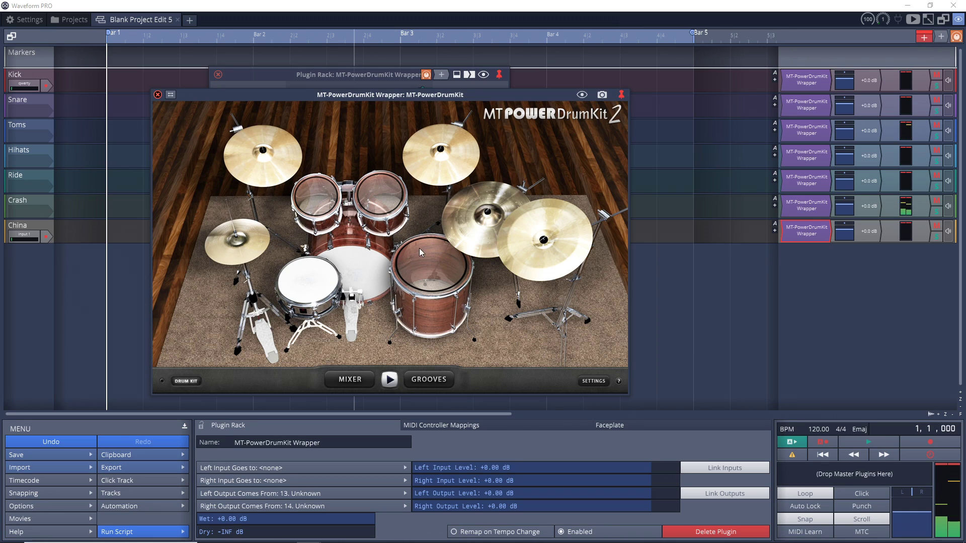
{"action": "left_click", "coordinate": [458, 188]}
{"action": "left_click", "coordinate": [521, 219]}
{"action": "left_click", "coordinate": [502, 244]}
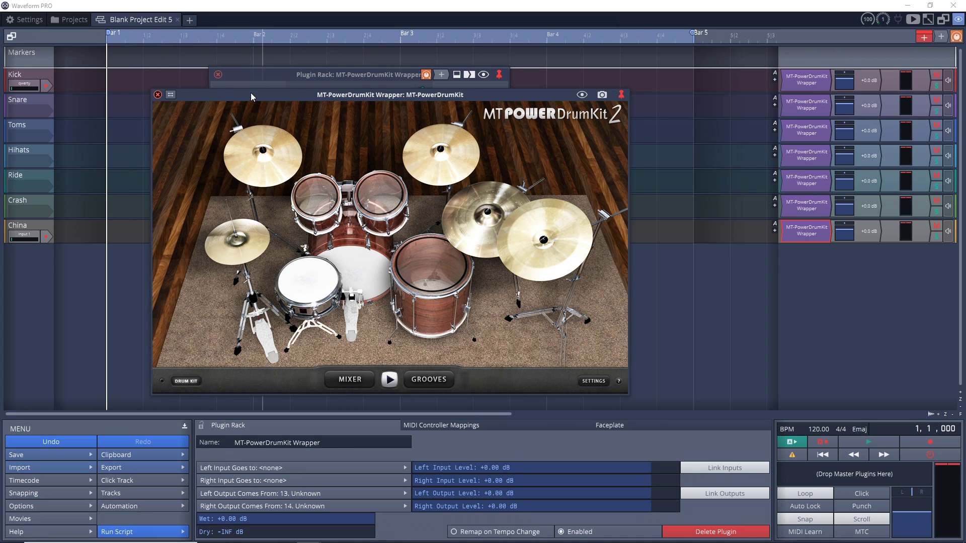
{"action": "left_click_drag", "start_coordinate": [250, 95], "coordinate": [369, 82]}
Step: Drop the Groove 01 8th Closed Hi-Hat clip from the groove browser onto the Kick track
{"action": "left_click", "coordinate": [546, 367]}
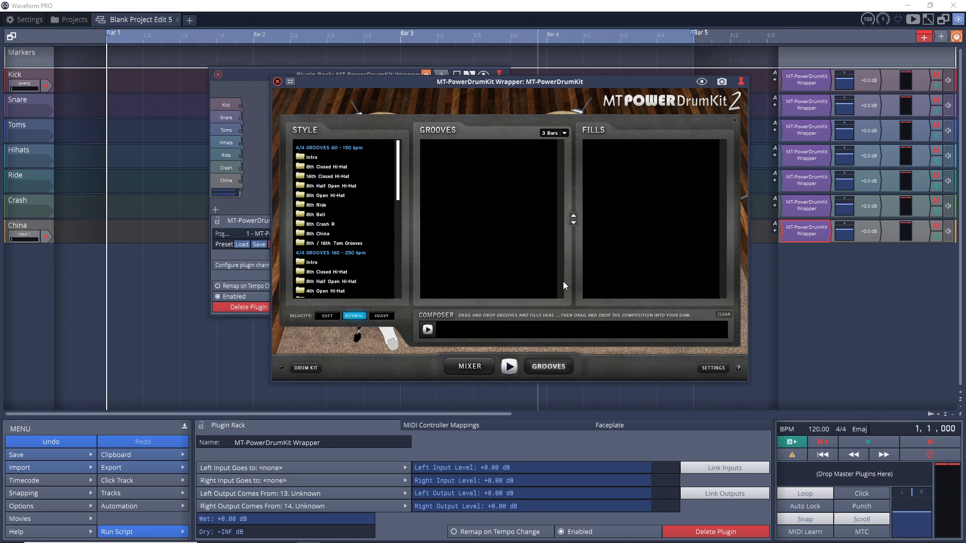
{"action": "left_click", "coordinate": [302, 168]}
{"action": "left_click_drag", "start_coordinate": [475, 149], "coordinate": [170, 122]}
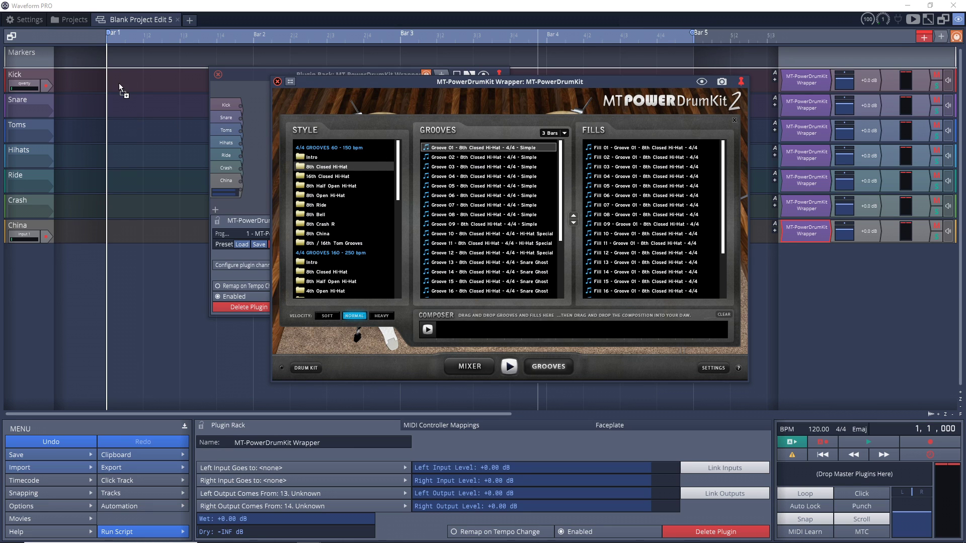
{"action": "left_click_drag", "start_coordinate": [118, 83], "coordinate": [118, 83]}
{"action": "left_click", "coordinate": [461, 305]}
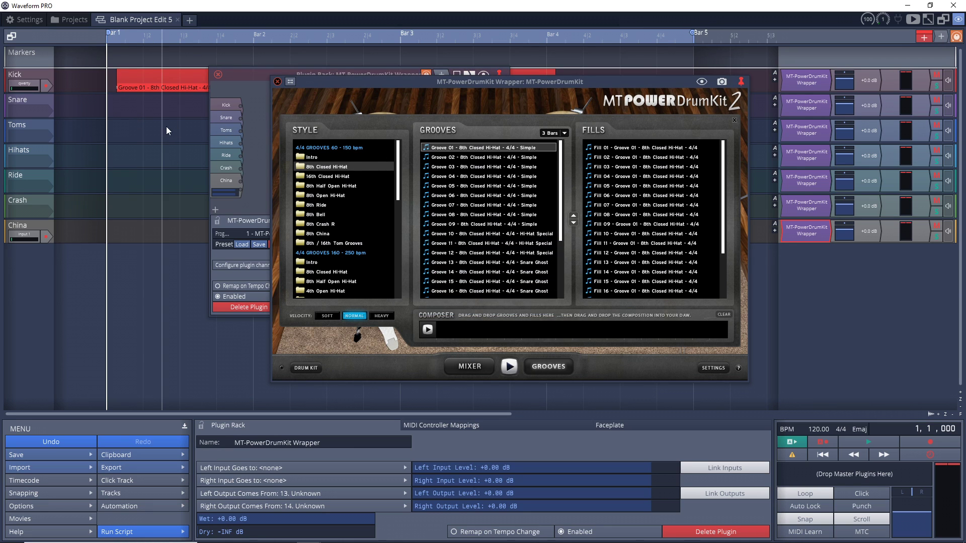
Step: Move the groove clip to start at Bar 1, close the drum window and play it
{"action": "left_click", "coordinate": [164, 78]}
{"action": "left_click_drag", "start_coordinate": [189, 76], "coordinate": [179, 76]}
{"action": "left_click", "coordinate": [303, 368]}
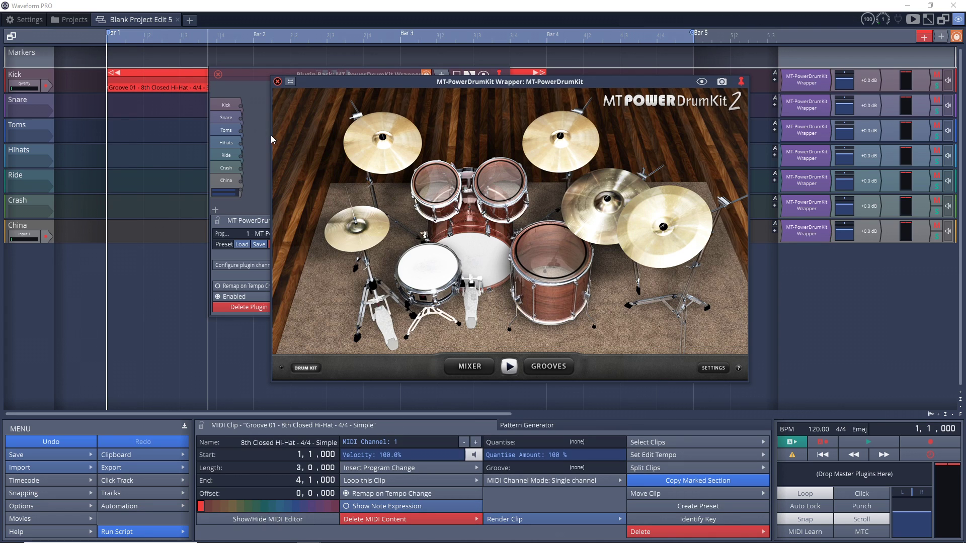
{"action": "left_click", "coordinate": [278, 81]}
{"action": "key", "text": "space"}
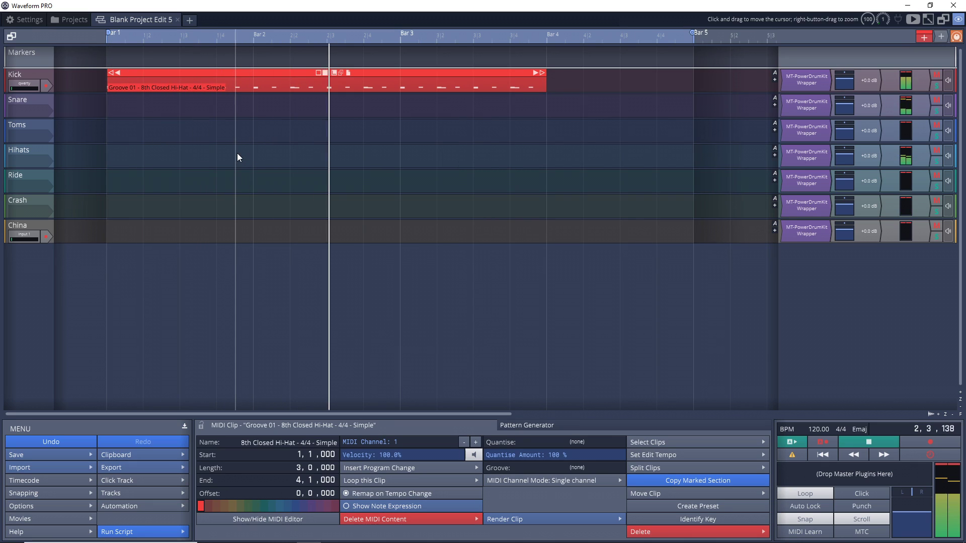
Step: Stop playback and add a Tracktion Compressor after the drum kit wrapper on Kick
{"action": "key", "text": "space"}
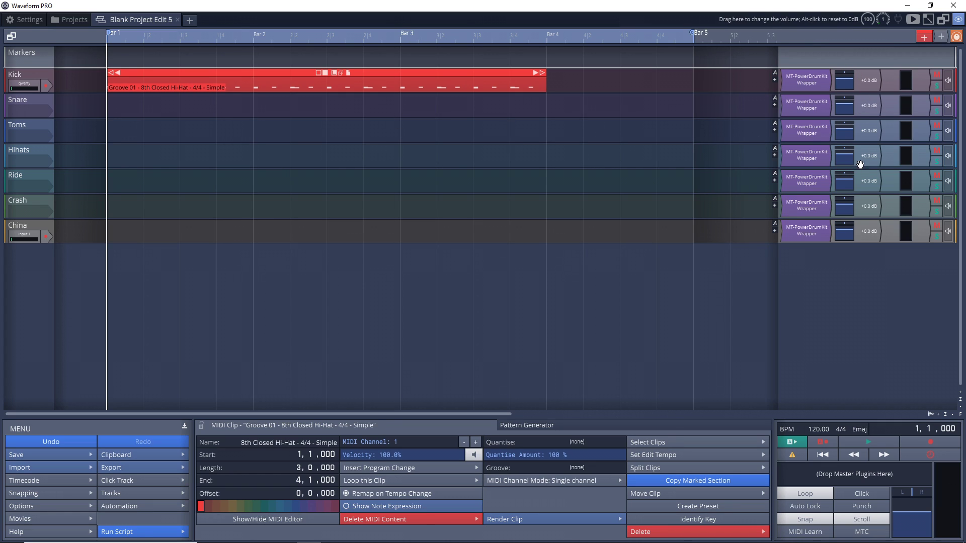
{"action": "right_click", "coordinate": [867, 83]}
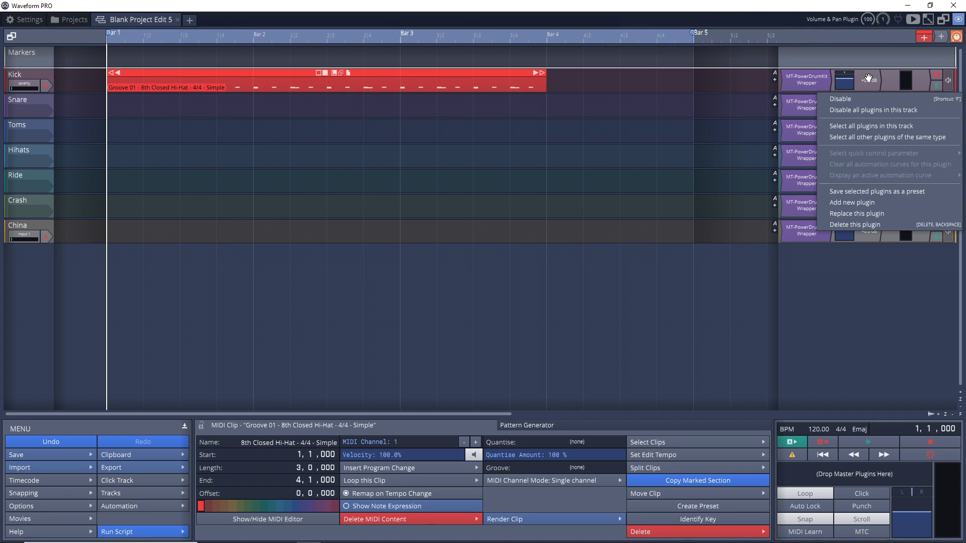
{"action": "left_click", "coordinate": [878, 202]}
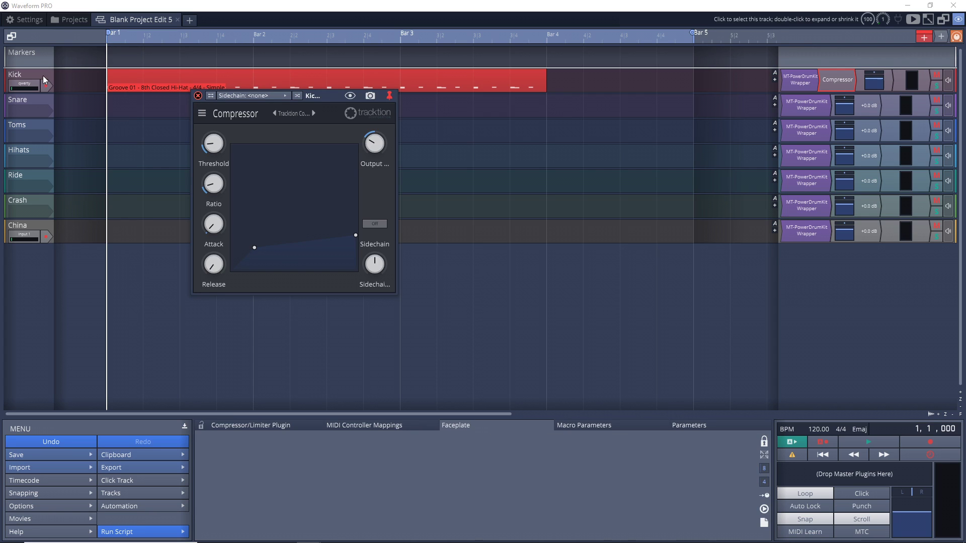
Step: Select all seven drum tracks: Kick, Snare, Toms, Hihats, Ride, Crash and China
{"action": "left_click", "coordinate": [22, 73]}
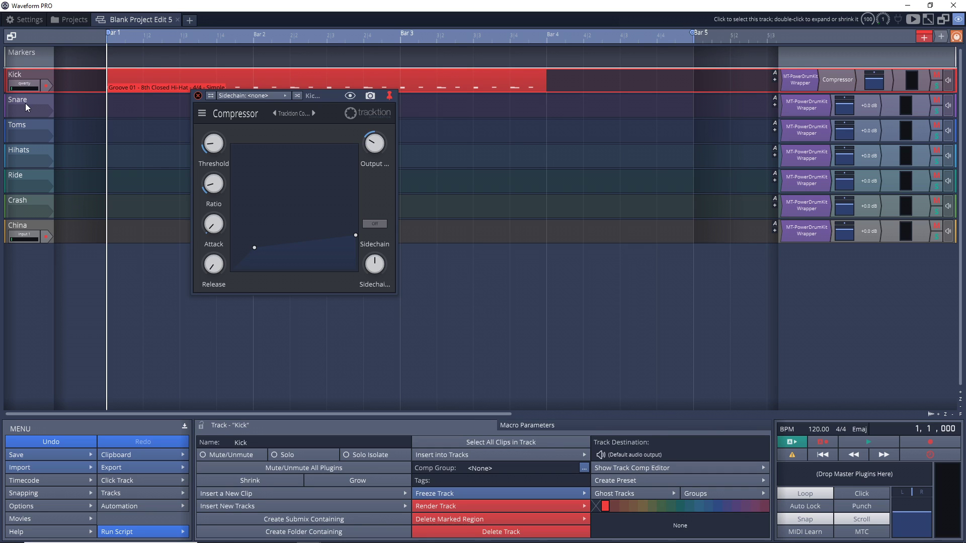
{"action": "left_click", "coordinate": [24, 98], "text": "ctrl"}
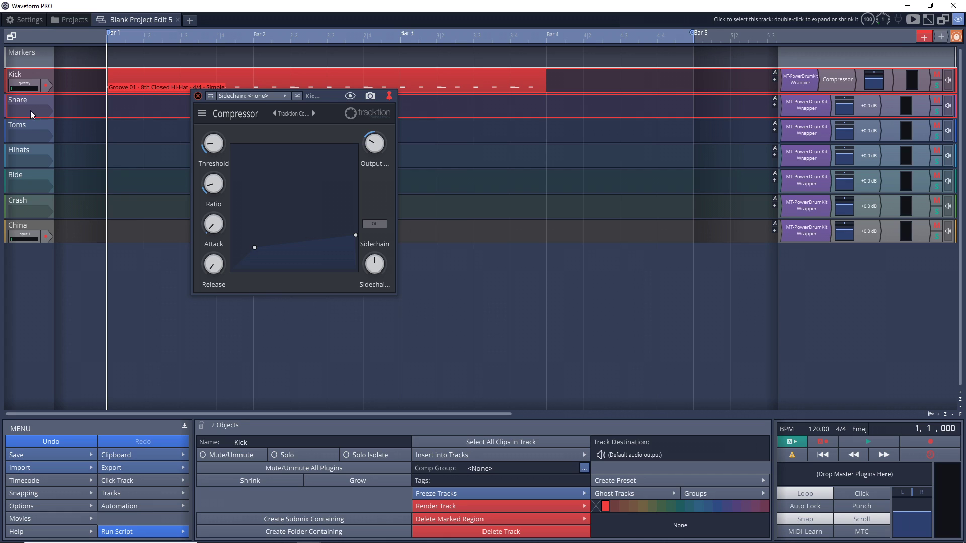
{"action": "left_click", "coordinate": [26, 129], "text": "ctrl"}
{"action": "left_click", "coordinate": [20, 151], "text": "ctrl"}
{"action": "left_click", "coordinate": [28, 174], "text": "ctrl"}
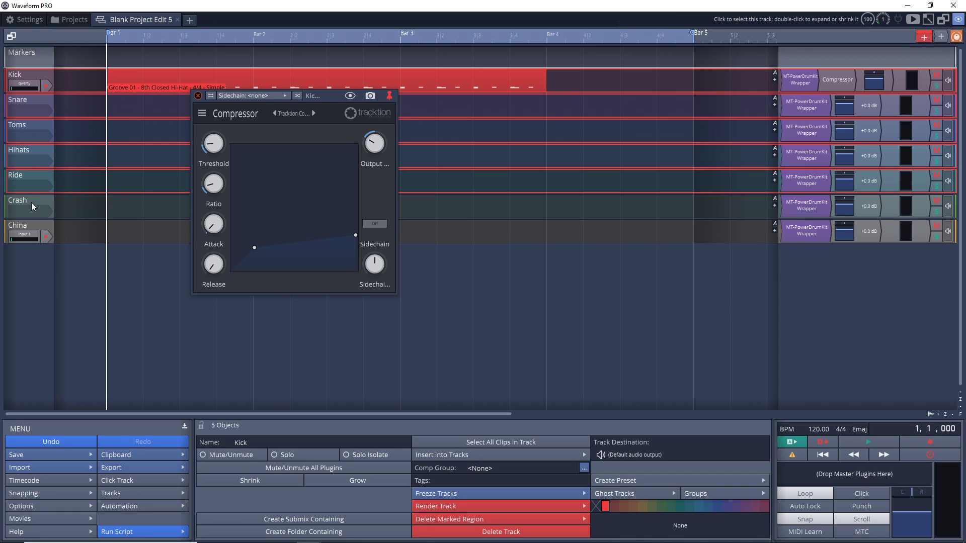
{"action": "left_click", "coordinate": [31, 202], "text": "ctrl"}
{"action": "left_click", "coordinate": [31, 224], "text": "ctrl"}
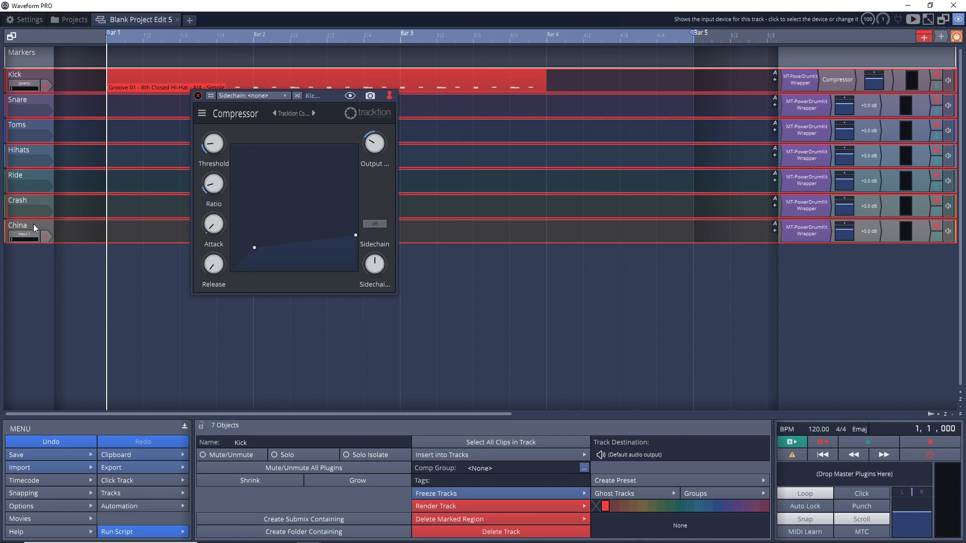
Step: Put the selected tracks into a new submix, Submix 1, and collapse it
{"action": "right_click", "coordinate": [26, 99]}
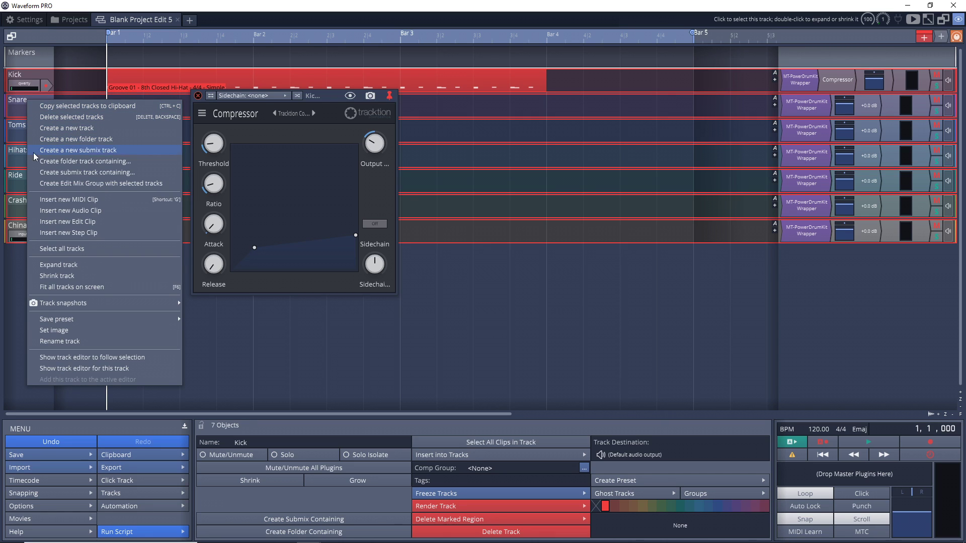
{"action": "left_click", "coordinate": [101, 174]}
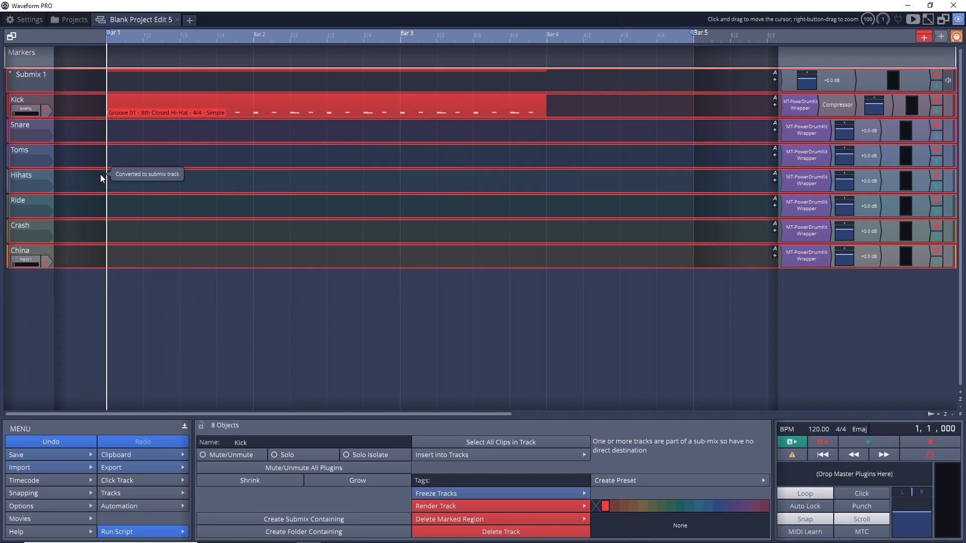
{"action": "left_click", "coordinate": [15, 76]}
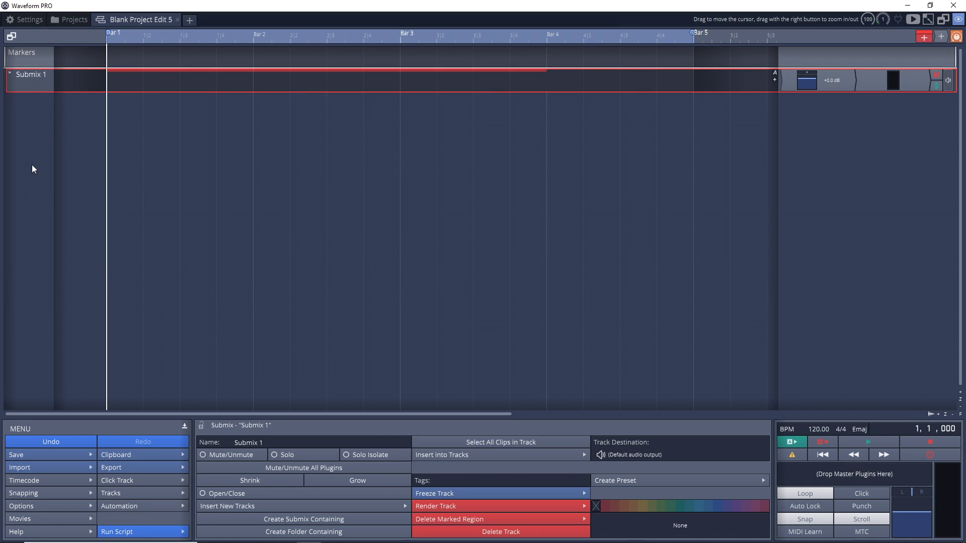
Step: Rename Submix 1 to 'Drum Buss' in the Name field, then select the Ride track
{"action": "left_click", "coordinate": [11, 75]}
{"action": "left_click", "coordinate": [11, 75]}
{"action": "left_click", "coordinate": [252, 442]}
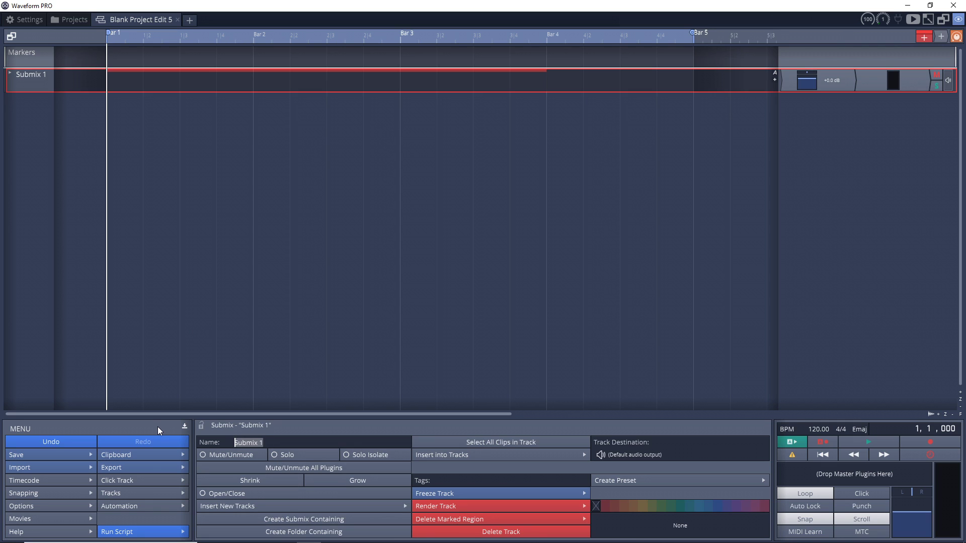
{"action": "type", "text": "Drum Buss"}
{"action": "key", "text": "Return"}
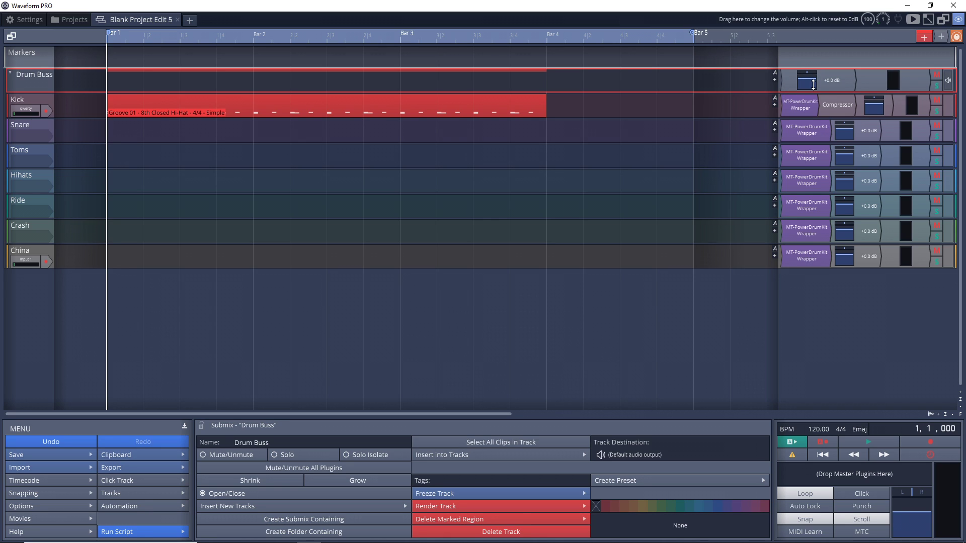
{"action": "left_click", "coordinate": [20, 209]}
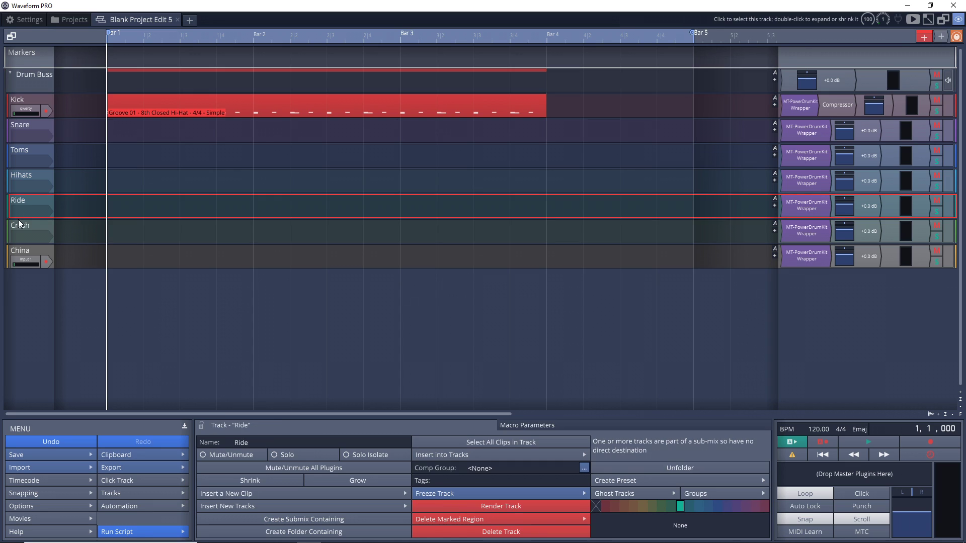
Step: Move Hihats above the Drum Buss header, with Crash placed directly beneath it
{"action": "left_click", "coordinate": [17, 175]}
{"action": "left_click_drag", "start_coordinate": [26, 176], "coordinate": [38, 72]}
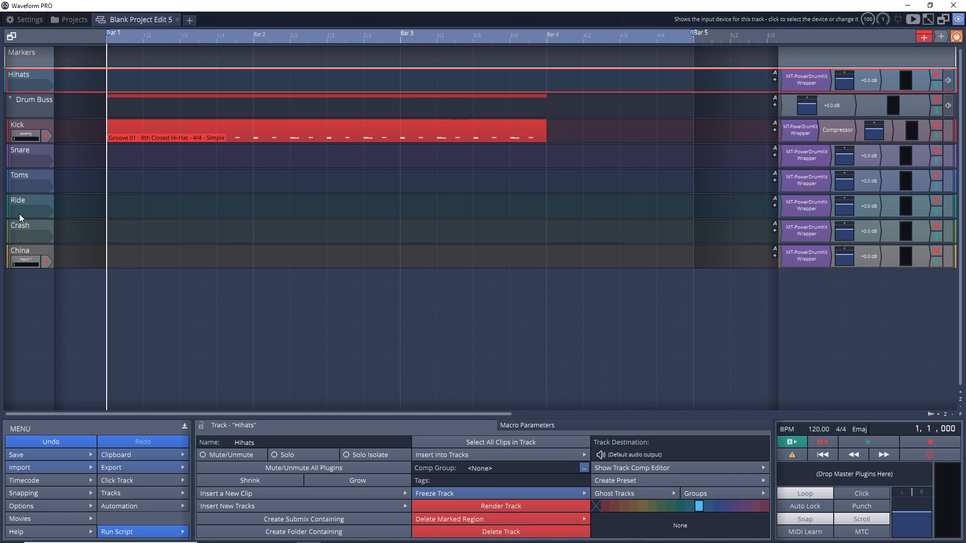
{"action": "left_click_drag", "start_coordinate": [19, 228], "coordinate": [11, 175]}
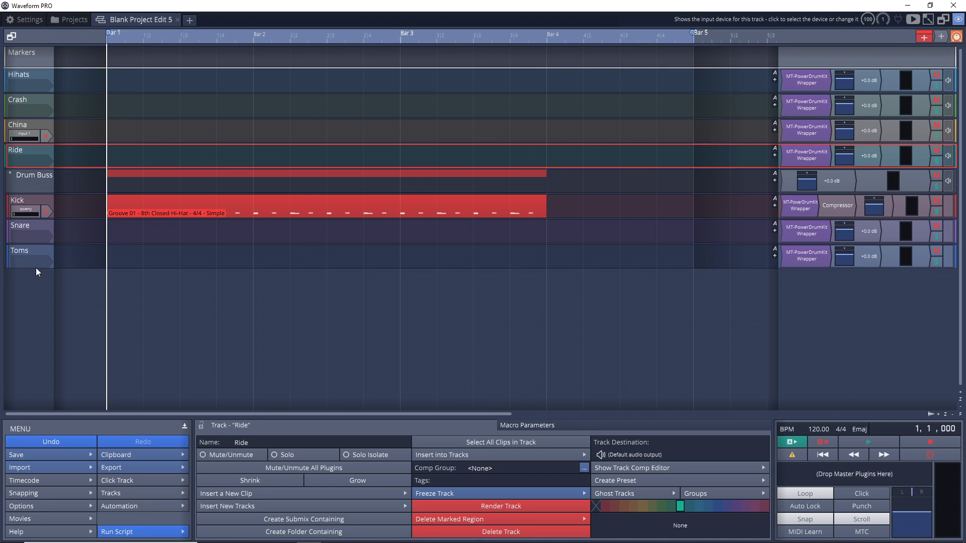
{"action": "left_click", "coordinate": [31, 181]}
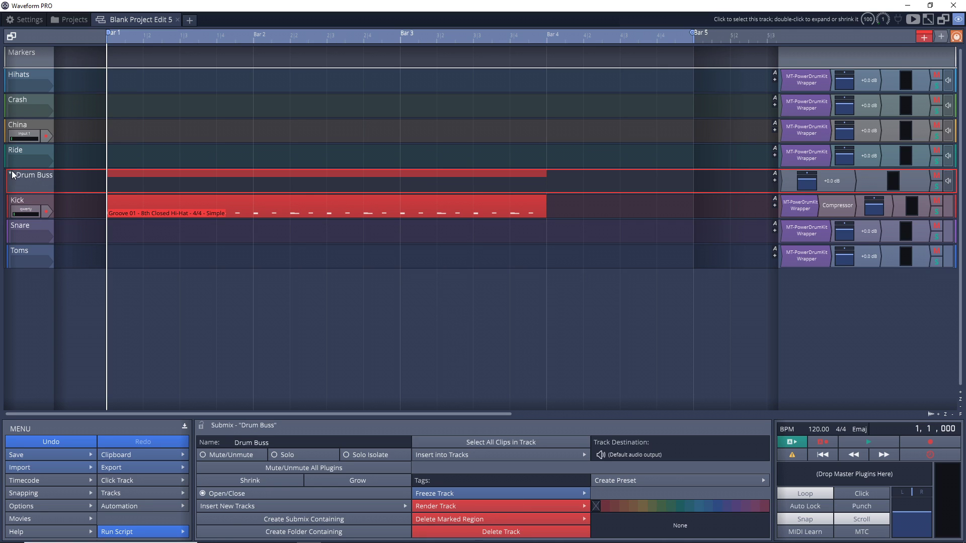
Step: Select Hihats, Crash, China and Ride and group them into a submix named 'Hats and Cymbals'
{"action": "left_click_drag", "start_coordinate": [29, 76], "coordinate": [25, 154]}
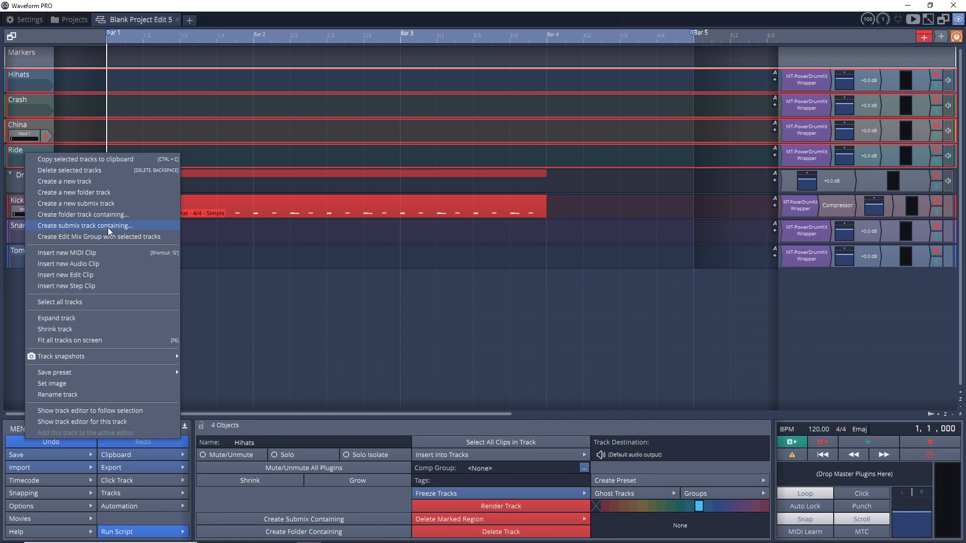
{"action": "left_click", "coordinate": [108, 227]}
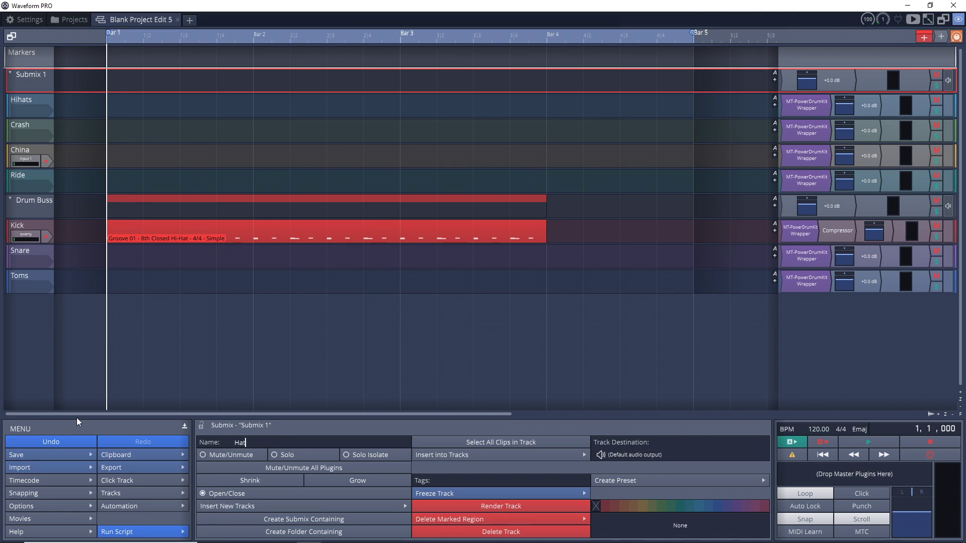
{"action": "type", "text": "Hats and Cymbals"}
{"action": "key", "text": "Return"}
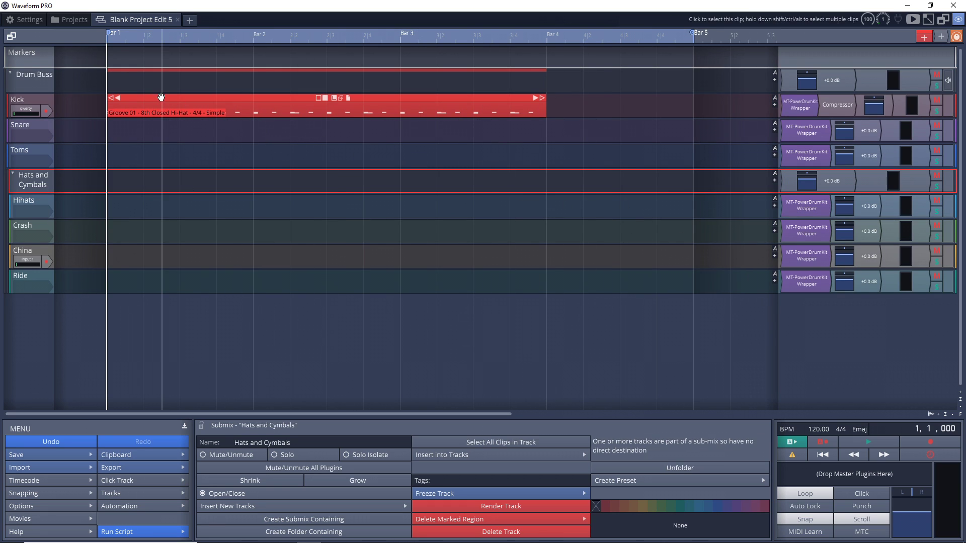
{"action": "left_click_drag", "start_coordinate": [34, 75], "coordinate": [63, 70]}
{"action": "key", "text": "space"}
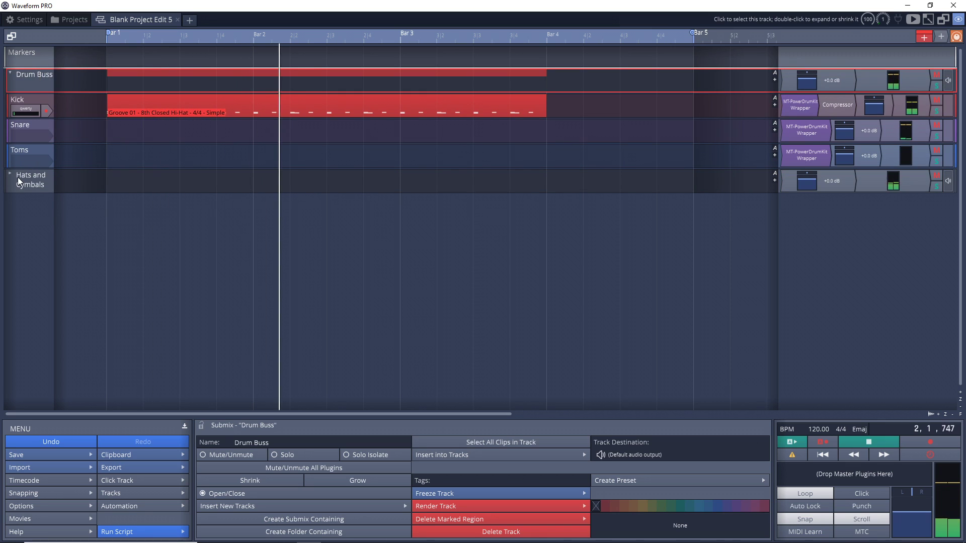
{"action": "left_click", "coordinate": [10, 74]}
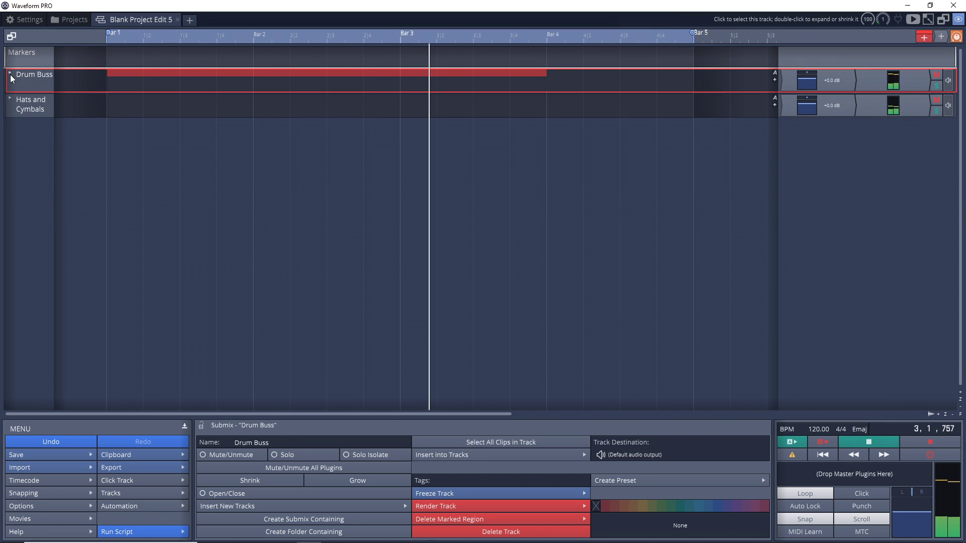
{"action": "left_click", "coordinate": [10, 75]}
{"action": "key", "text": "space"}
{"action": "left_click", "coordinate": [10, 173]}
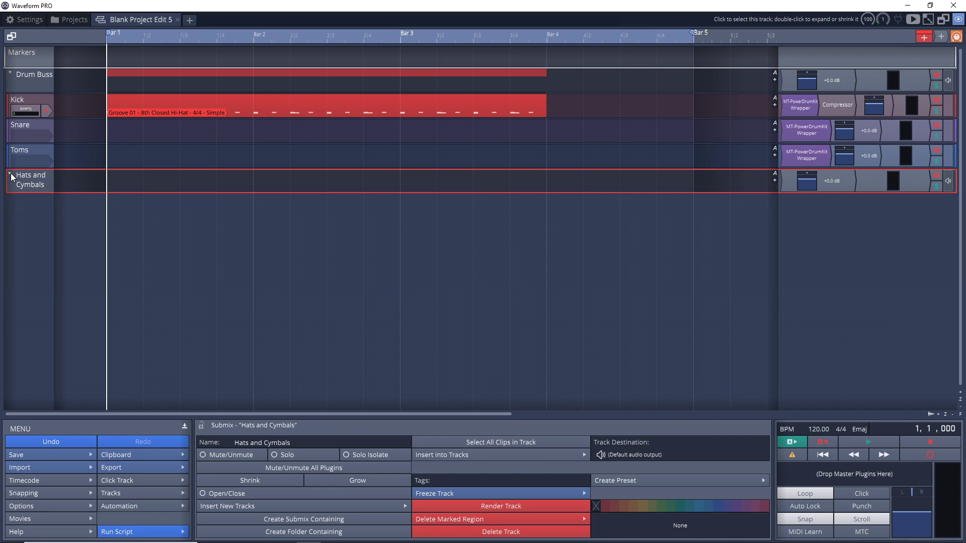
{"action": "left_click", "coordinate": [10, 173]}
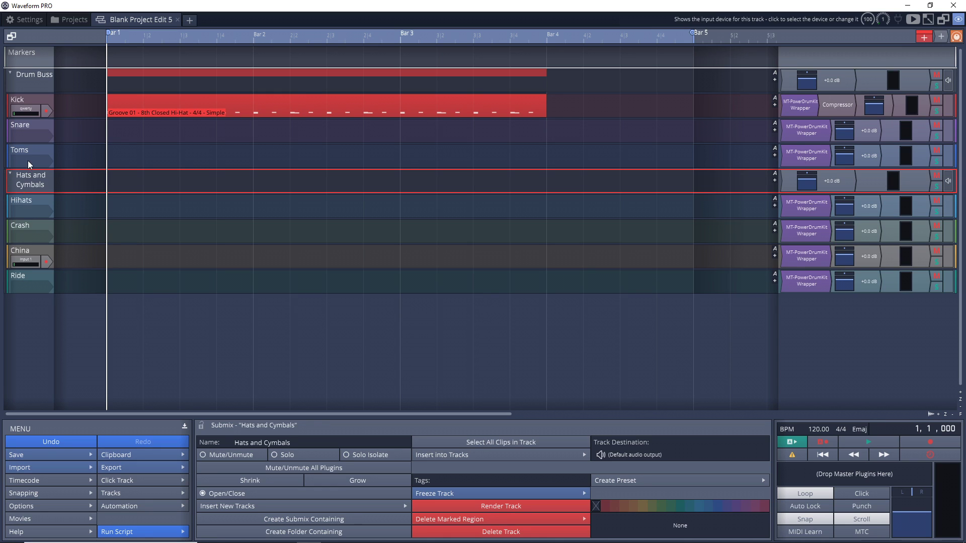
{"action": "left_click", "coordinate": [10, 74]}
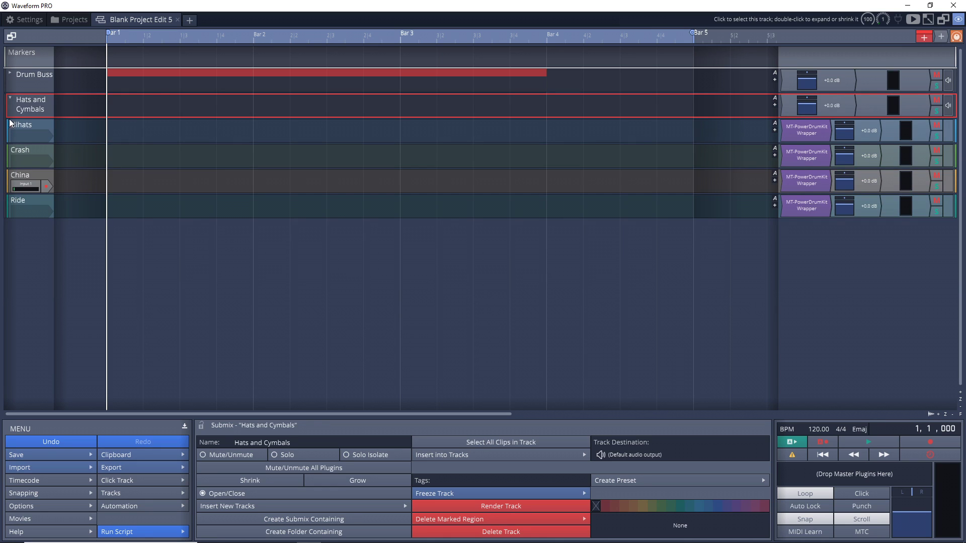
{"action": "left_click", "coordinate": [10, 99]}
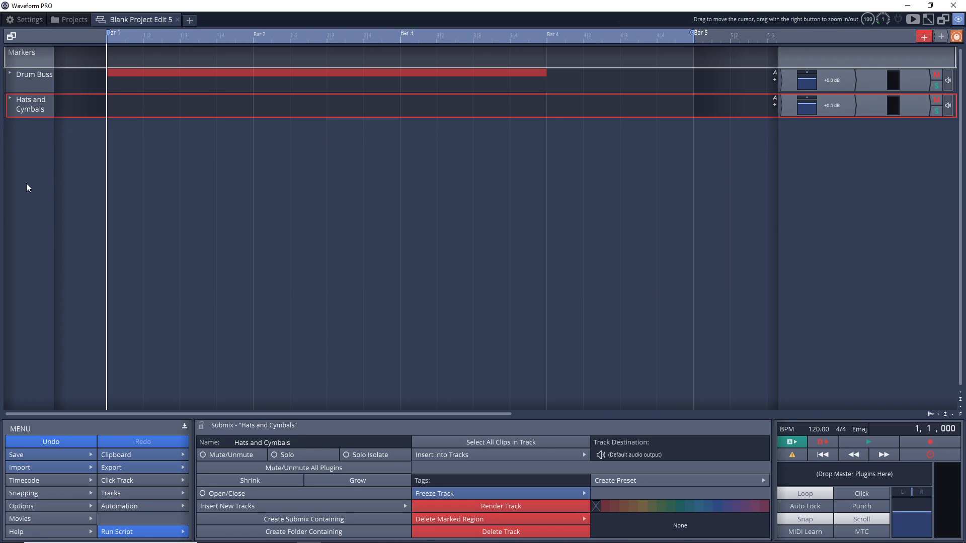
{"action": "key", "text": "ctrl+z"}
{"action": "key", "text": "ctrl+z"}
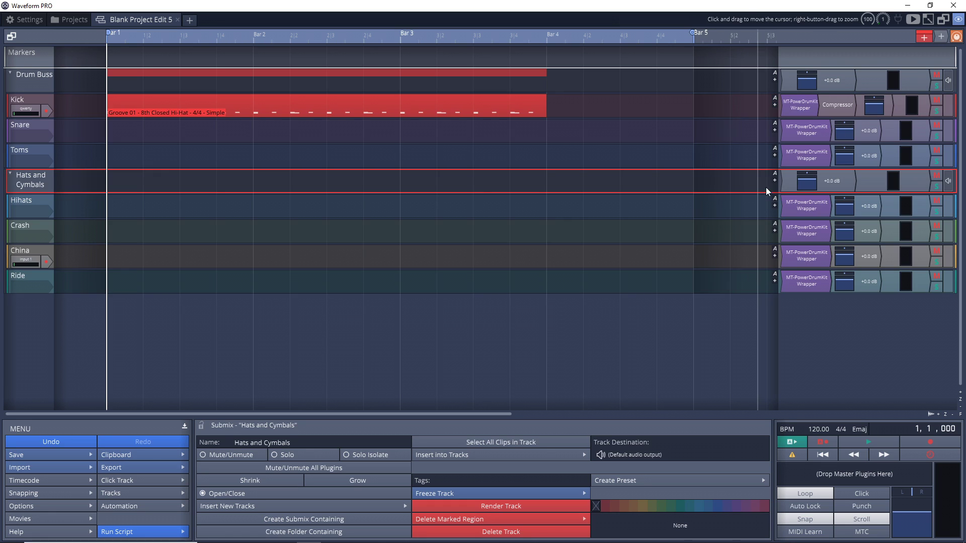